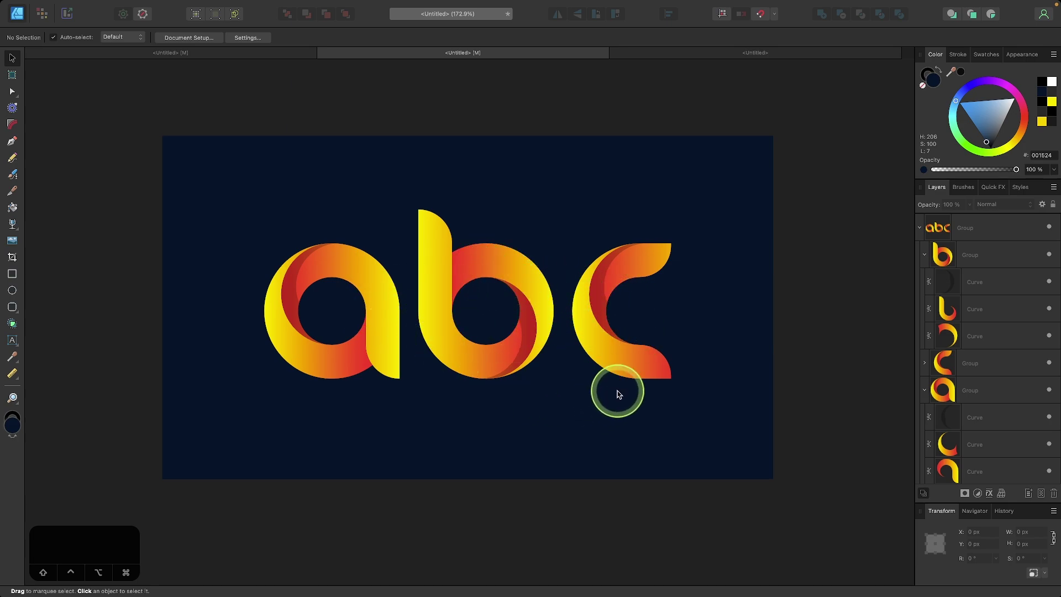
Switch to the blank third Untitled document tab.
click(717, 52)
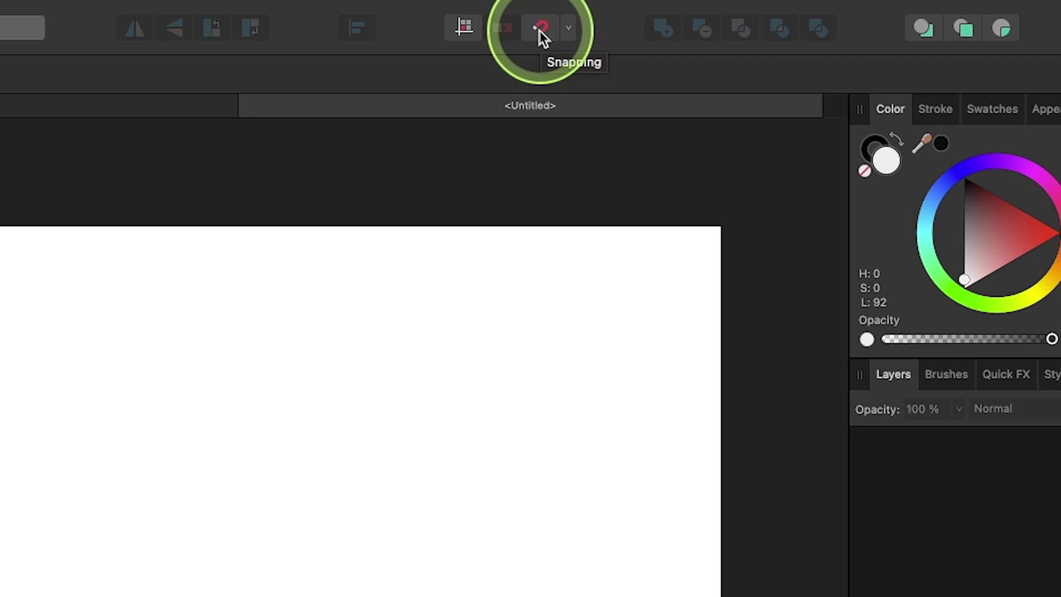
Turn on snapping and draw a large circle on the page.
click(540, 32)
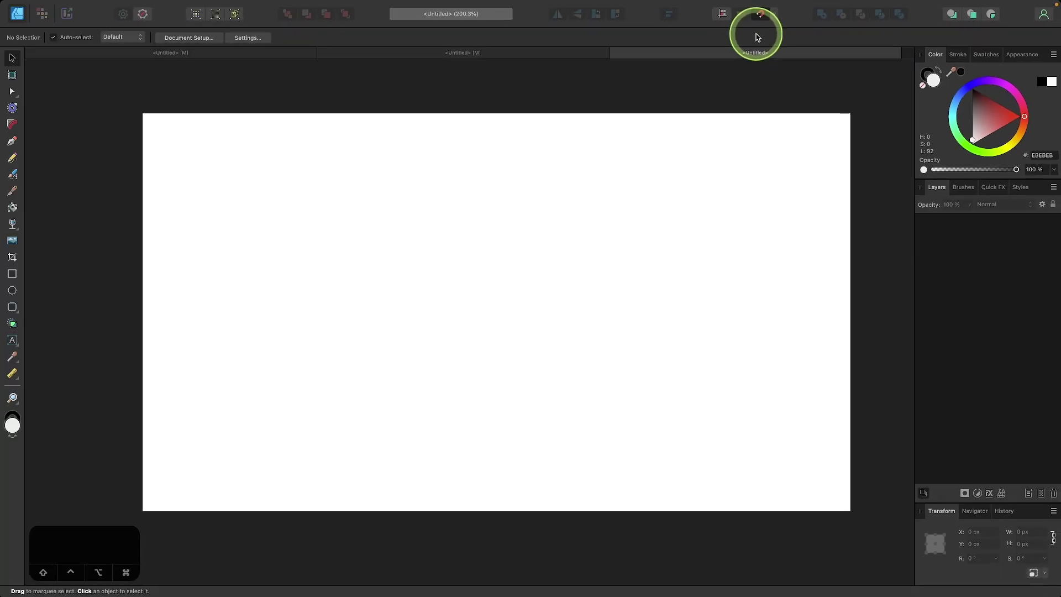
click(12, 290)
drag(391, 219, 621, 391)
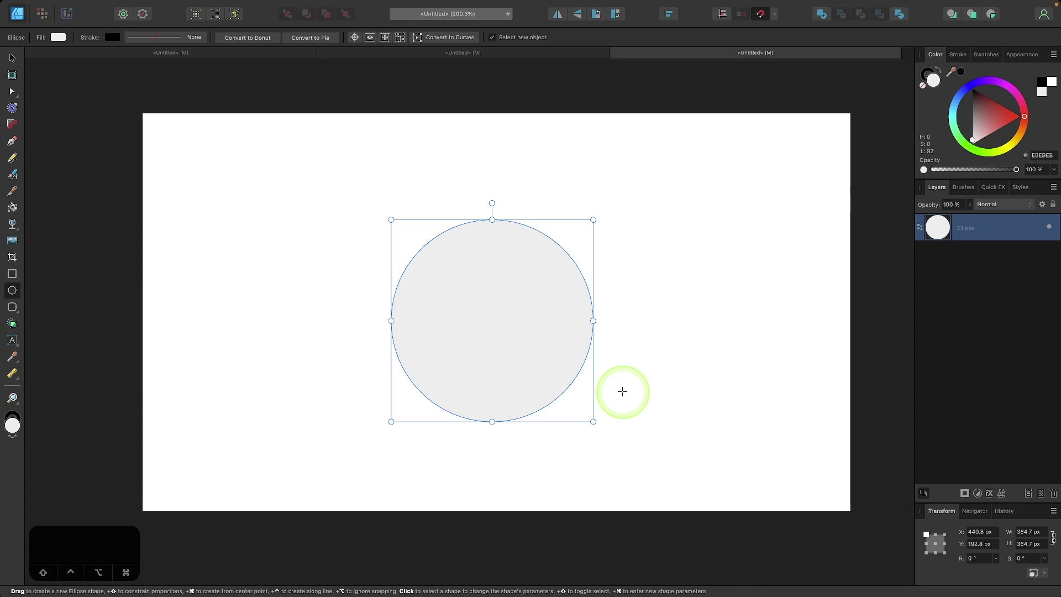
Fill the circle black at 49% opacity and centre it on the page.
click(974, 141)
drag(975, 127, 961, 71)
drag(975, 173, 973, 169)
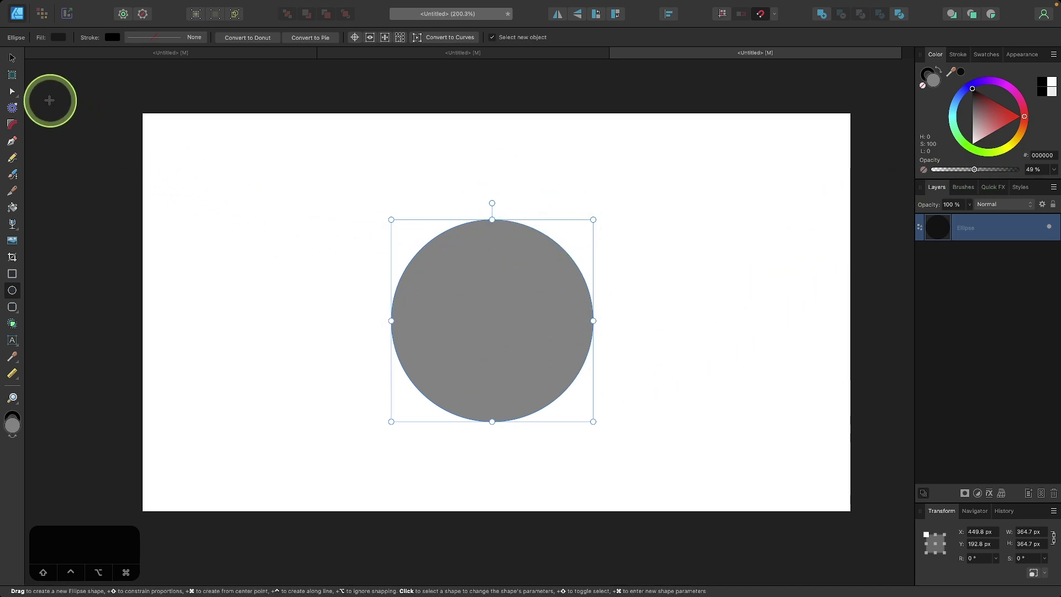
click(13, 58)
drag(513, 312, 517, 316)
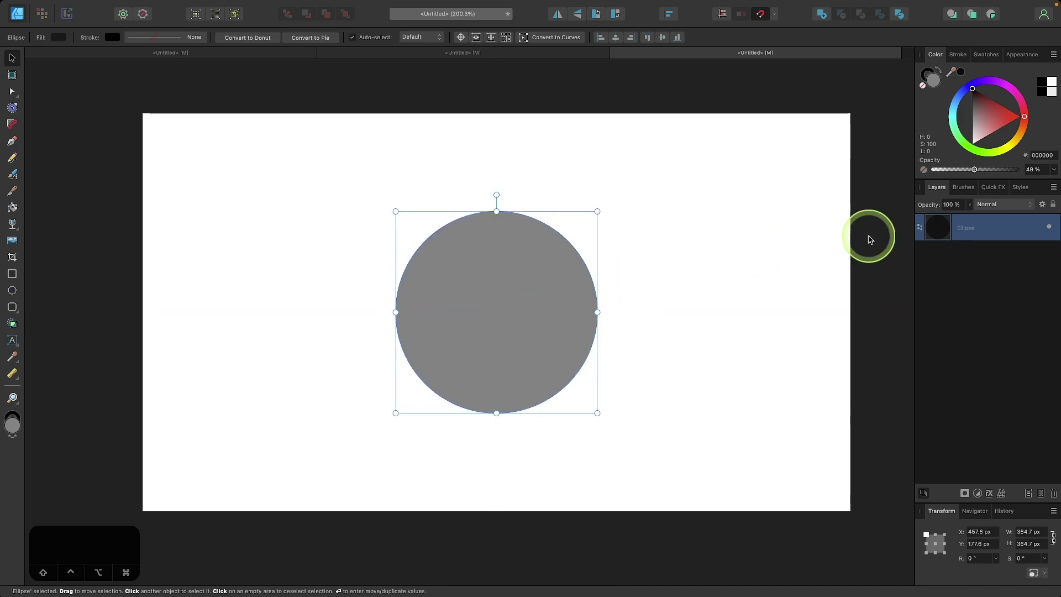
Duplicate the circle into a half-size inner copy and a medium copy sharing the big circle's top.
right_click(975, 228)
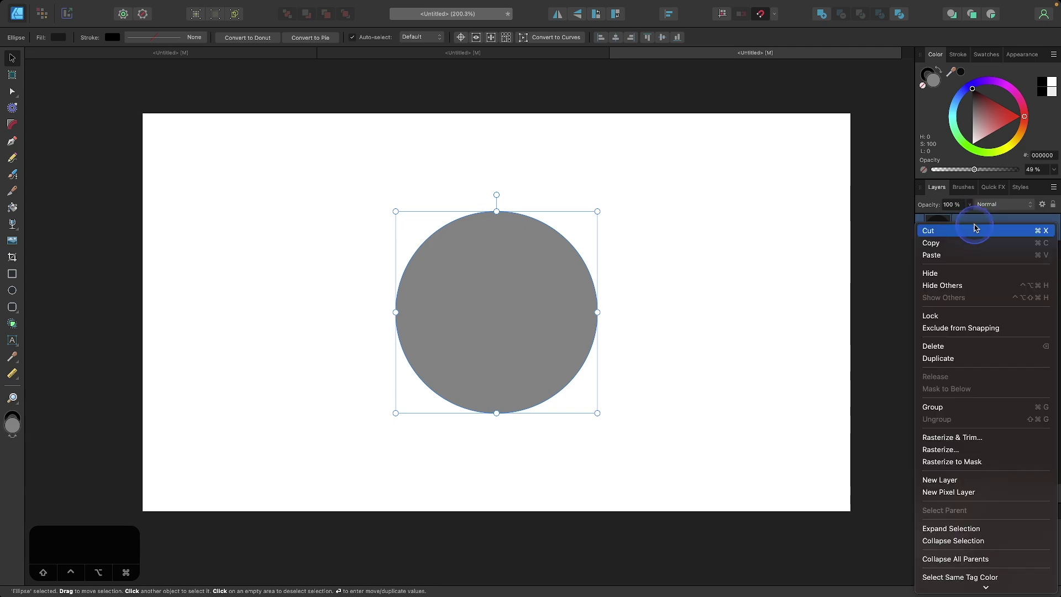
click(947, 358)
drag(719, 363, 718, 363)
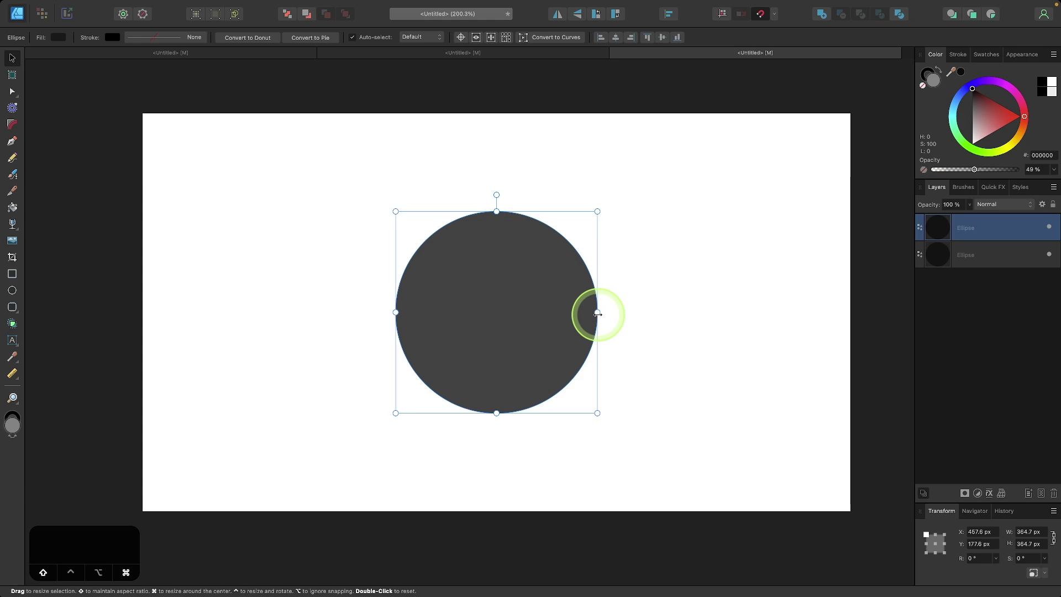
drag(597, 313, 547, 318)
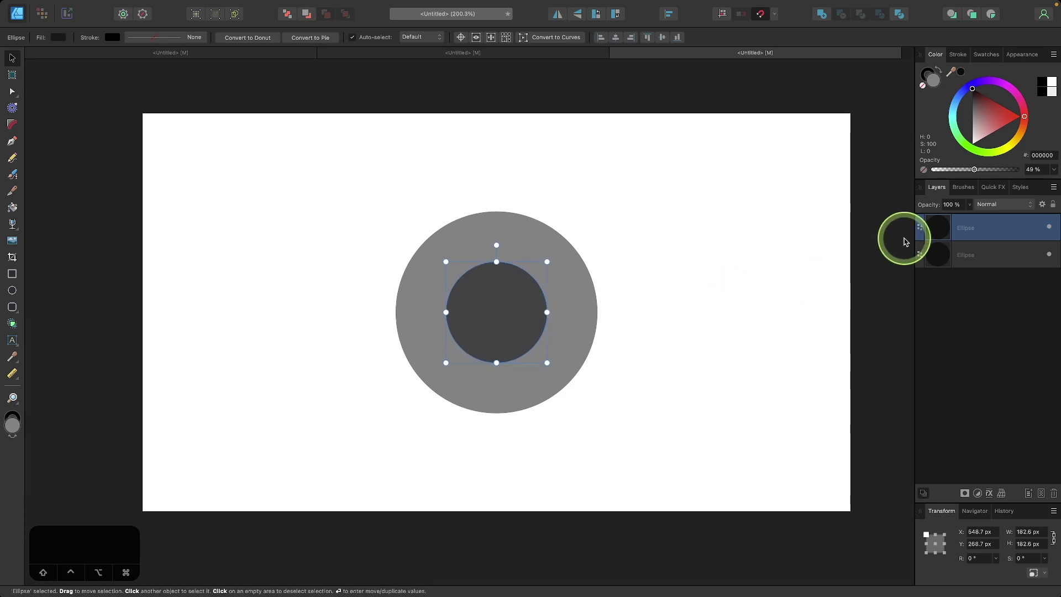
right_click(973, 230)
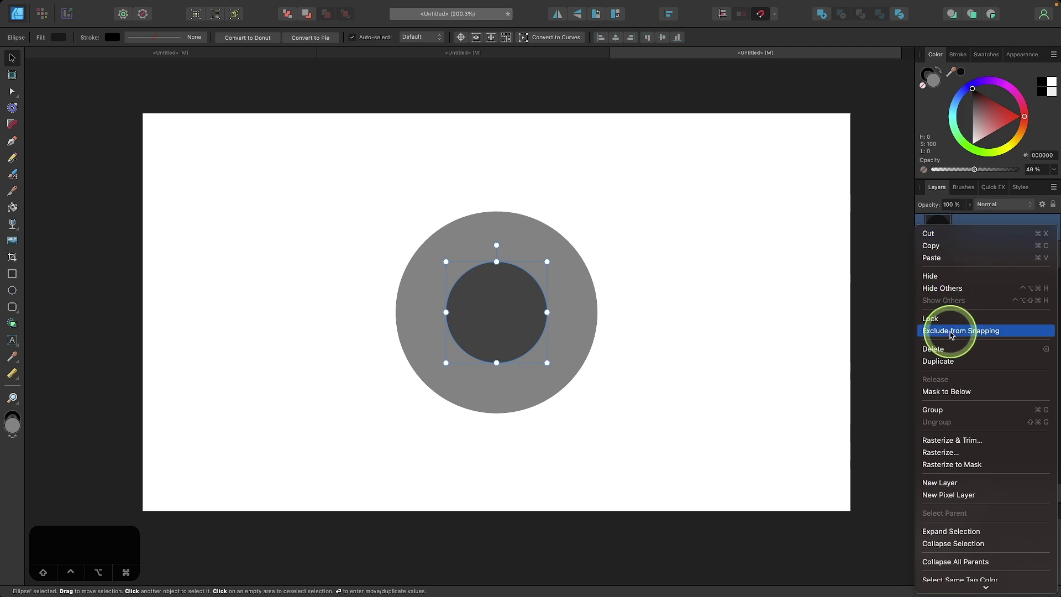
click(951, 364)
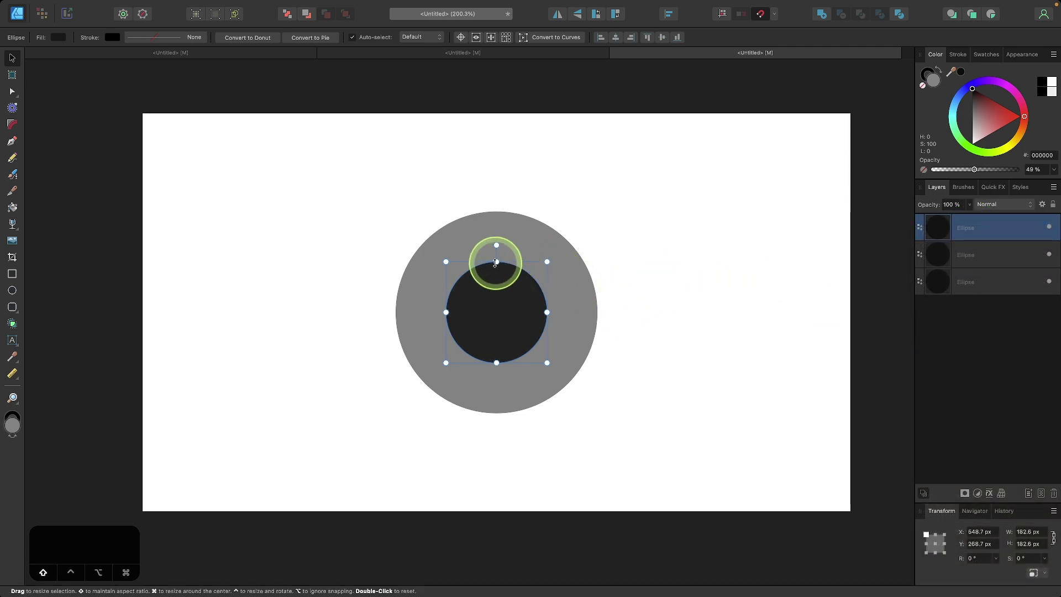
drag(496, 262, 502, 212)
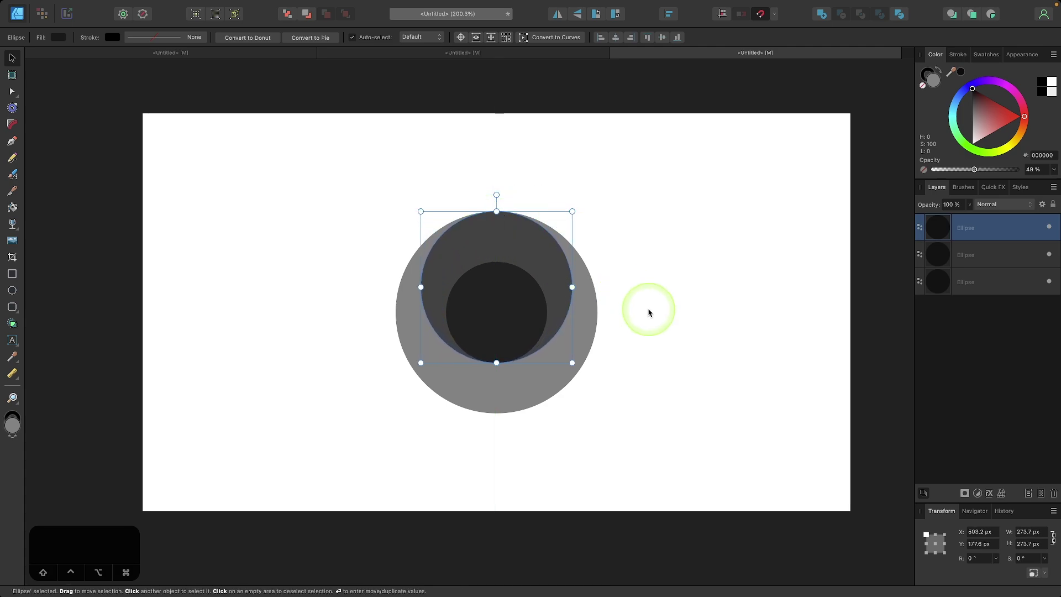
Draw a 91.1 × 182.4 px rectangle down from the inner circle's right edge.
click(717, 291)
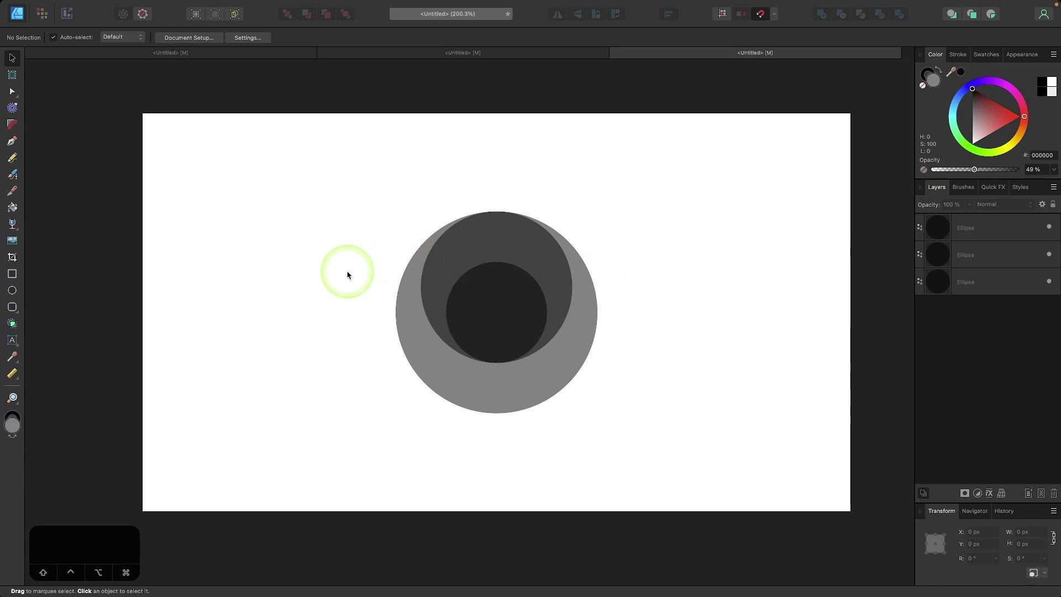
click(13, 274)
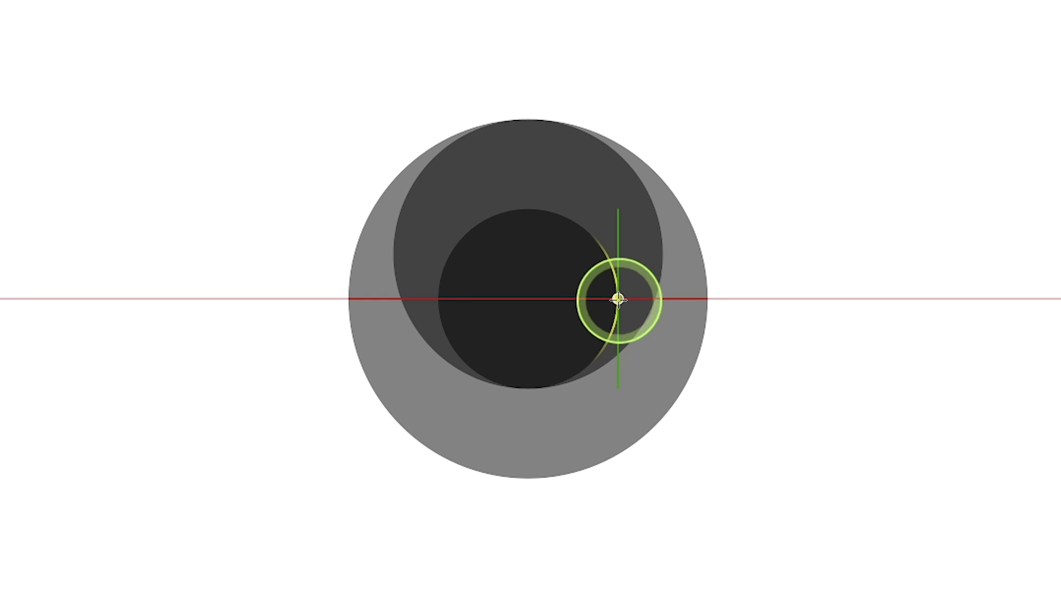
drag(617, 299, 705, 477)
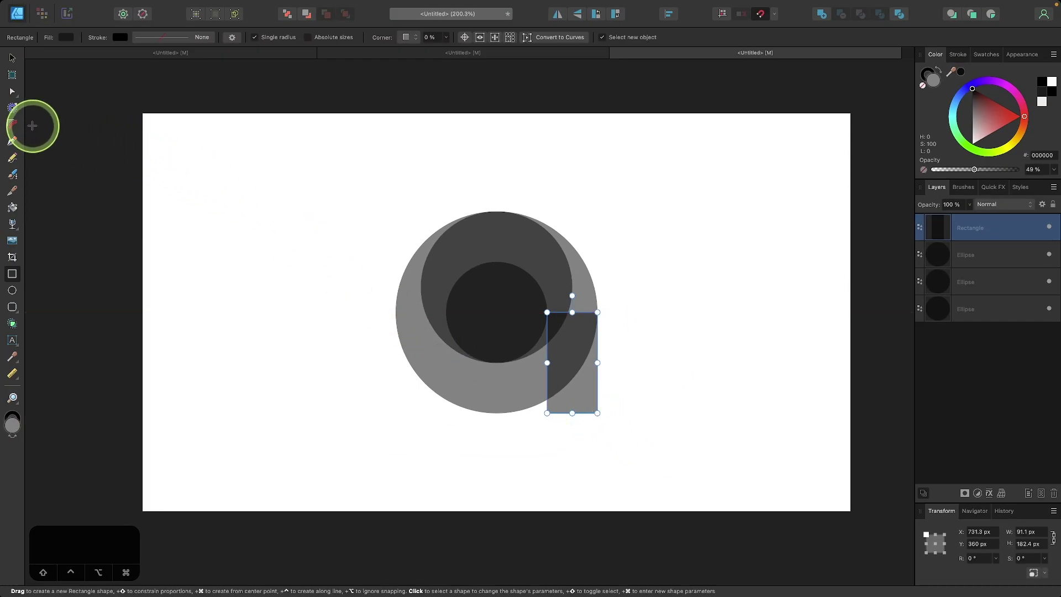
Round the rectangle's bottom-left corner, convert it to curves, and select all four shapes.
click(12, 127)
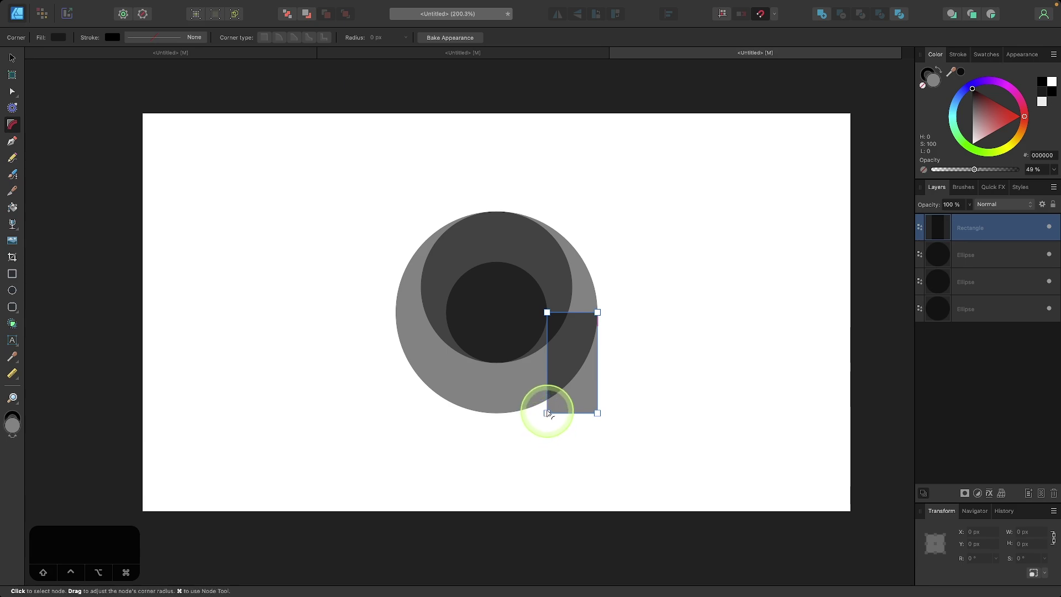
drag(547, 413, 605, 362)
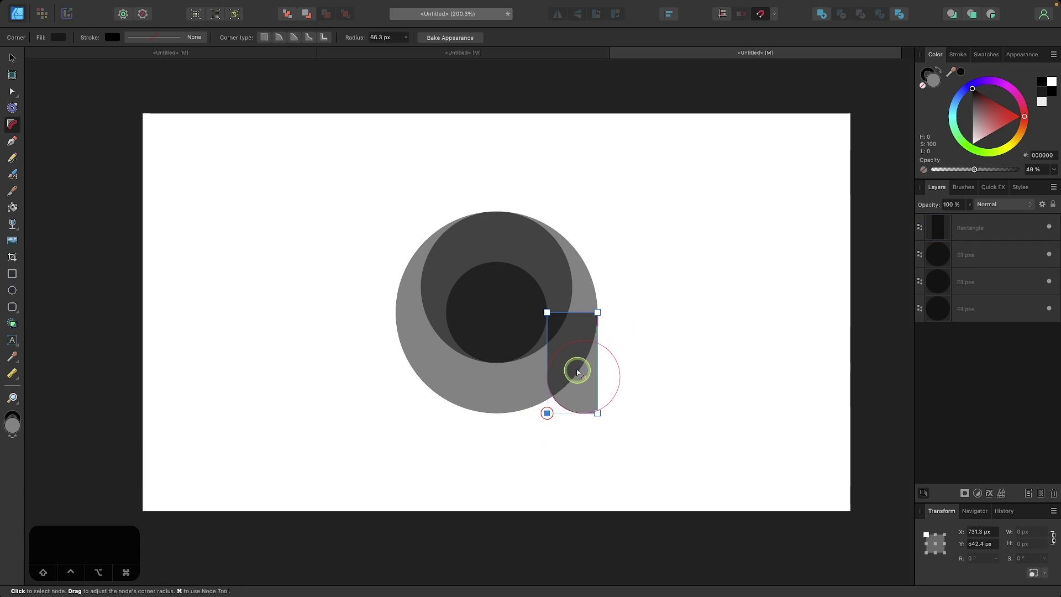
key(a)
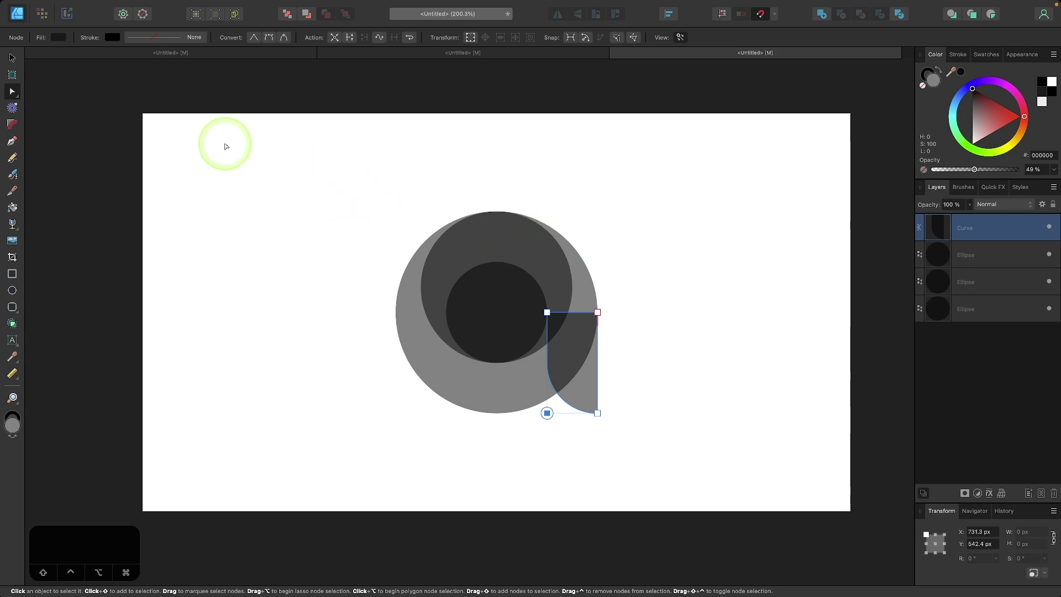
click(190, 6)
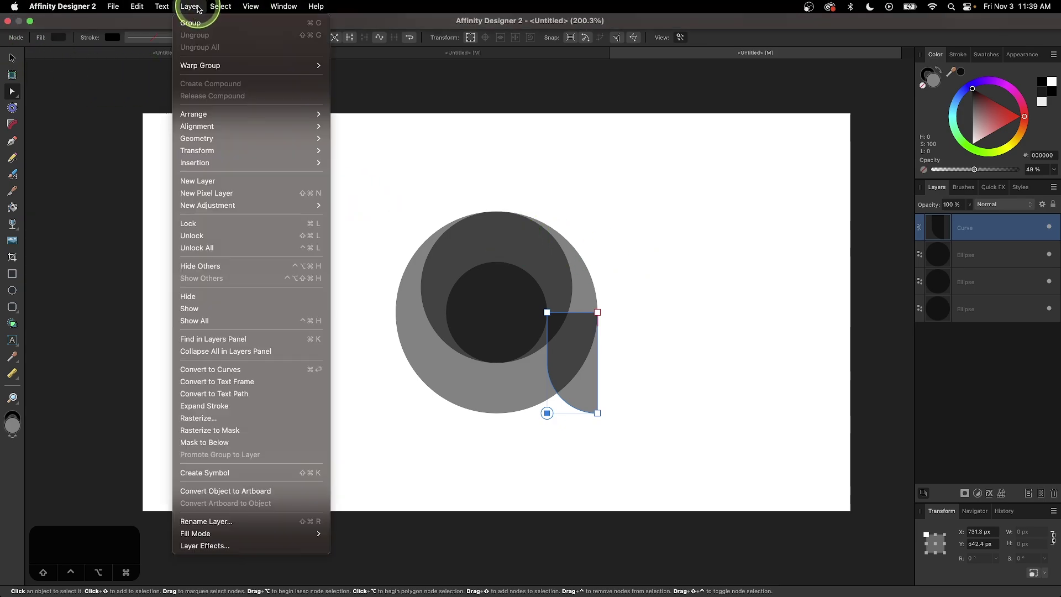
click(215, 370)
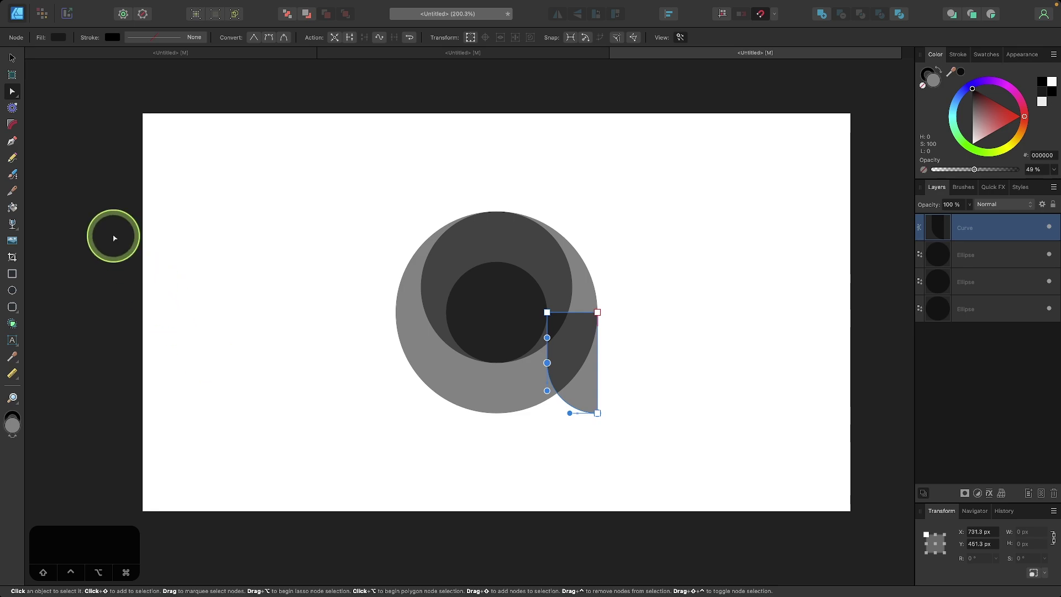
click(12, 57)
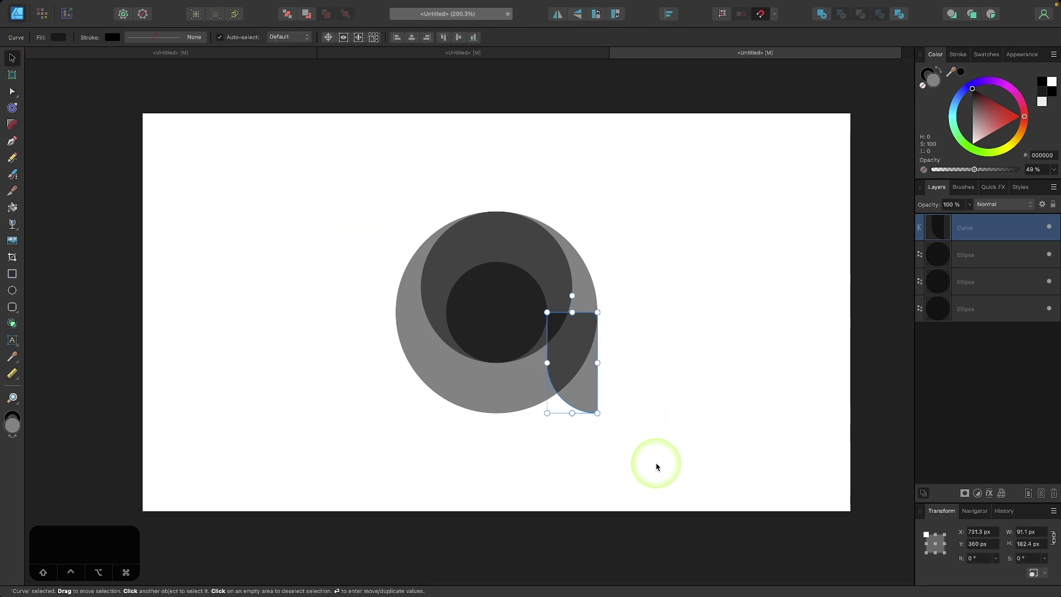
drag(656, 462, 315, 176)
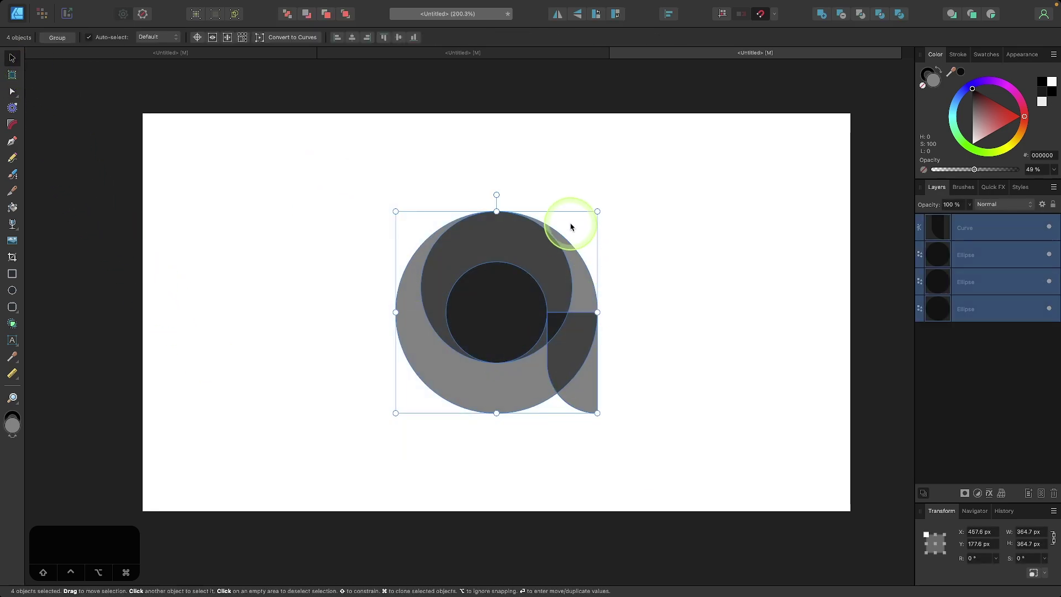
With the Shape Builder in Add mode, merge the tail and ring areas into a new curve.
click(12, 326)
scroll(537, 320, up, 1)
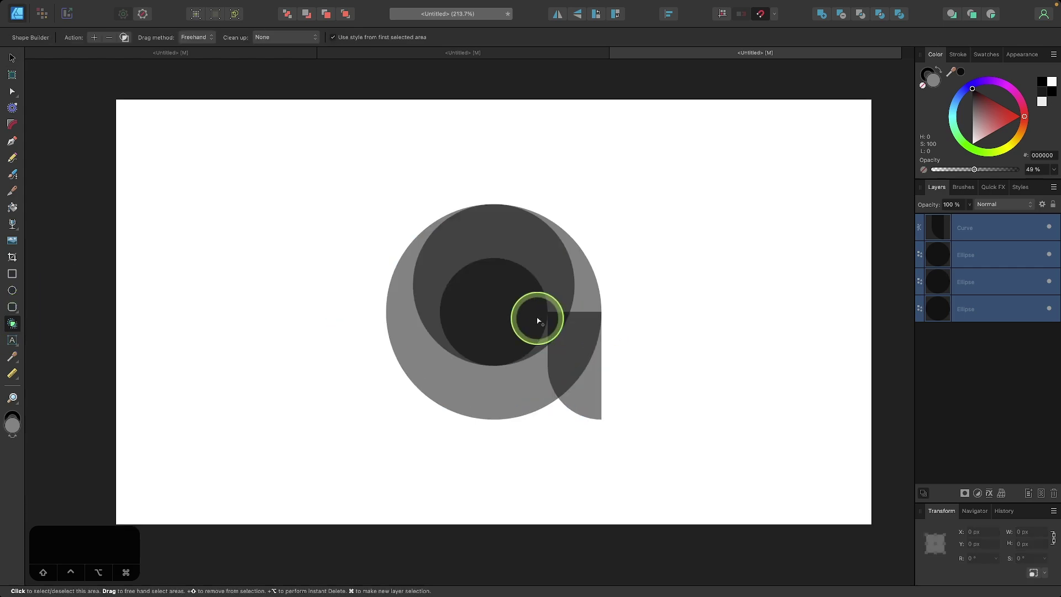
scroll(538, 320, up, 5)
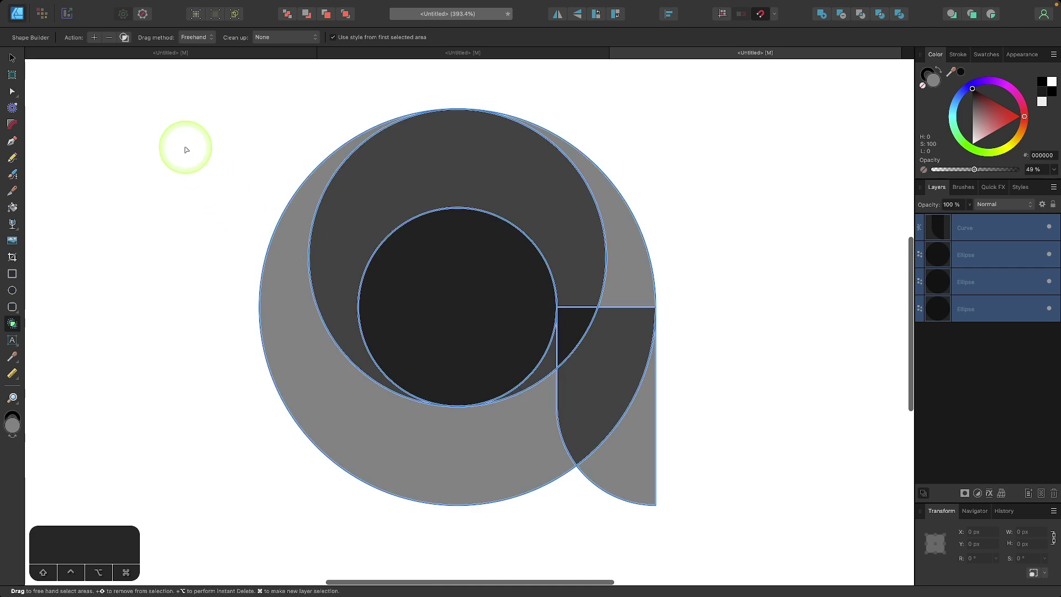
click(94, 39)
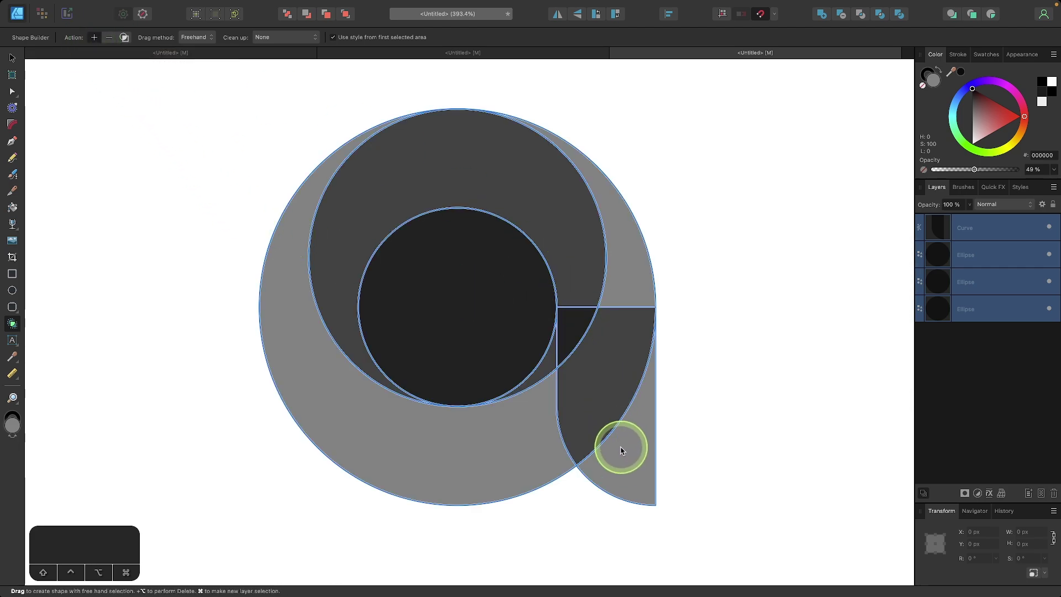
mouse_move(620, 450)
mouse_down()
mouse_move(590, 356)
mouse_move(589, 232)
mouse_move(620, 268)
mouse_move(578, 230)
mouse_up()
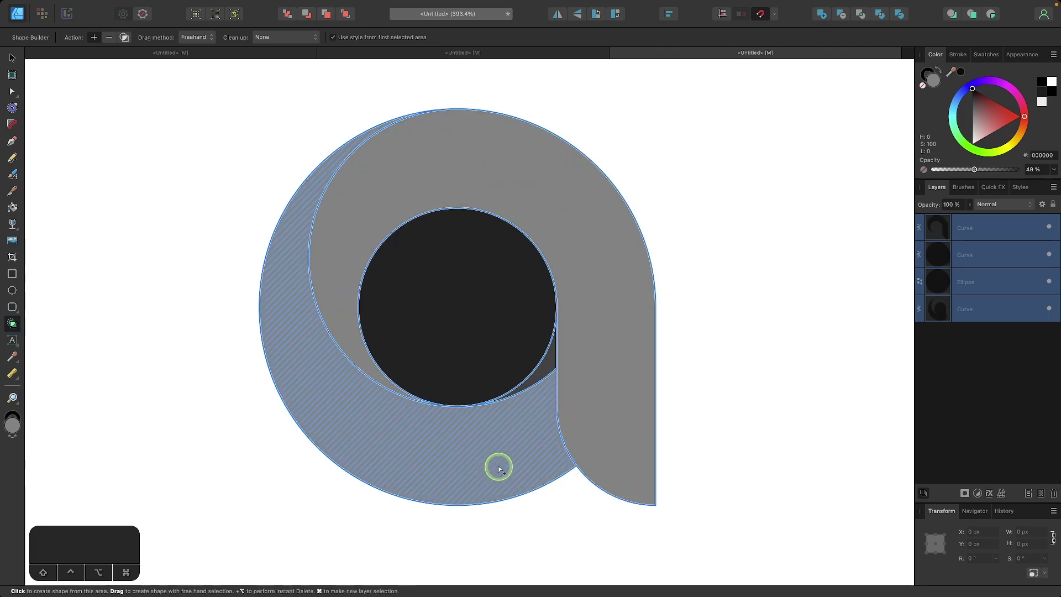
drag(498, 468, 511, 441)
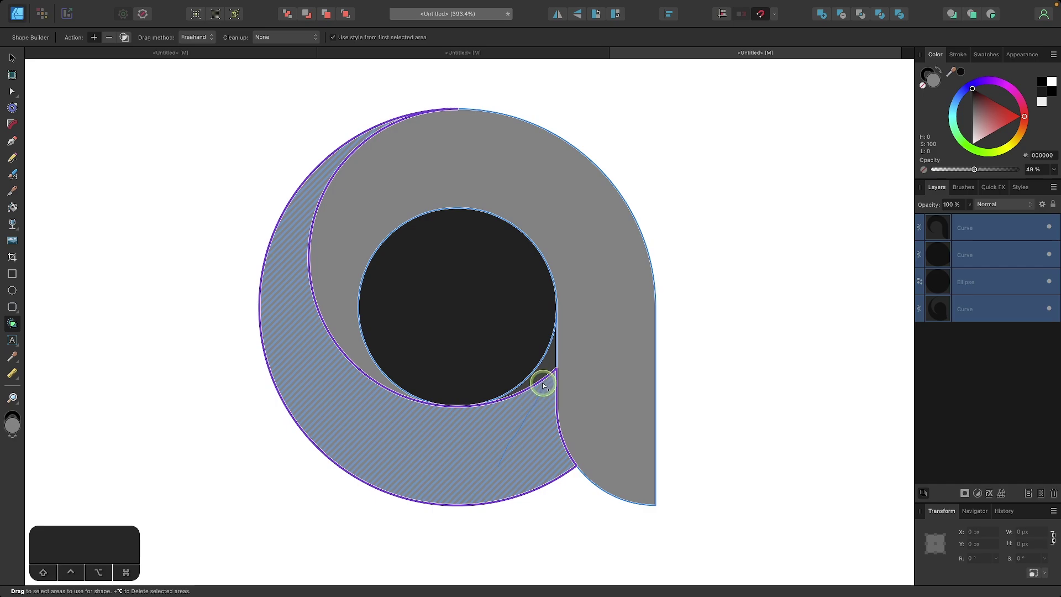
drag(549, 373, 547, 372)
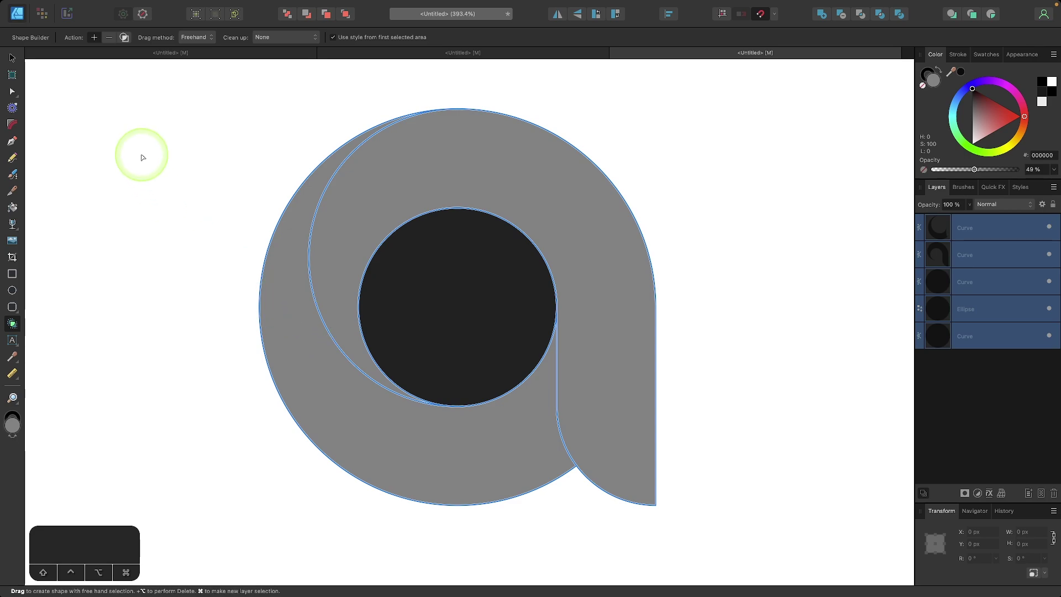
Delete the dark inner circle region to hollow the 'a', then select both pieces.
click(109, 43)
mouse_move(452, 340)
mouse_down()
mouse_move(471, 300)
mouse_move(456, 303)
mouse_move(463, 351)
mouse_move(471, 301)
mouse_up()
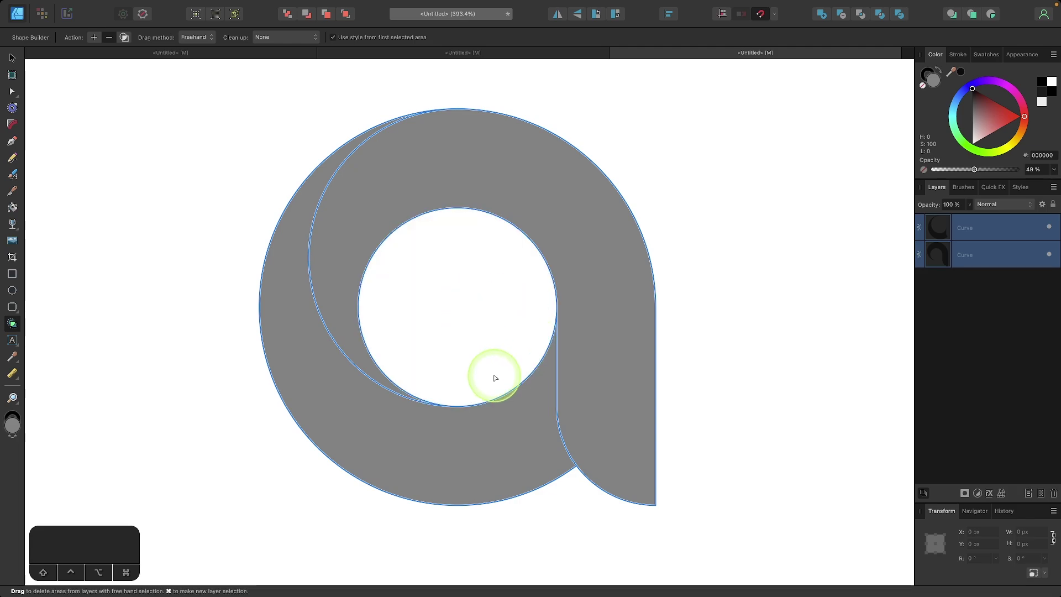
click(12, 58)
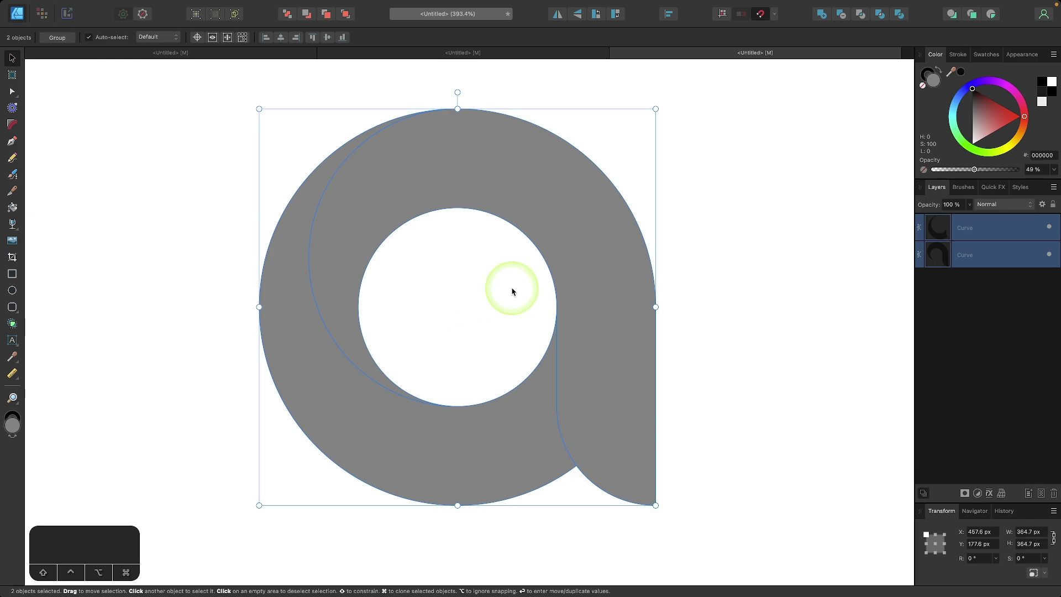
Raise both pieces of the 'a' to 100% opacity.
click(975, 172)
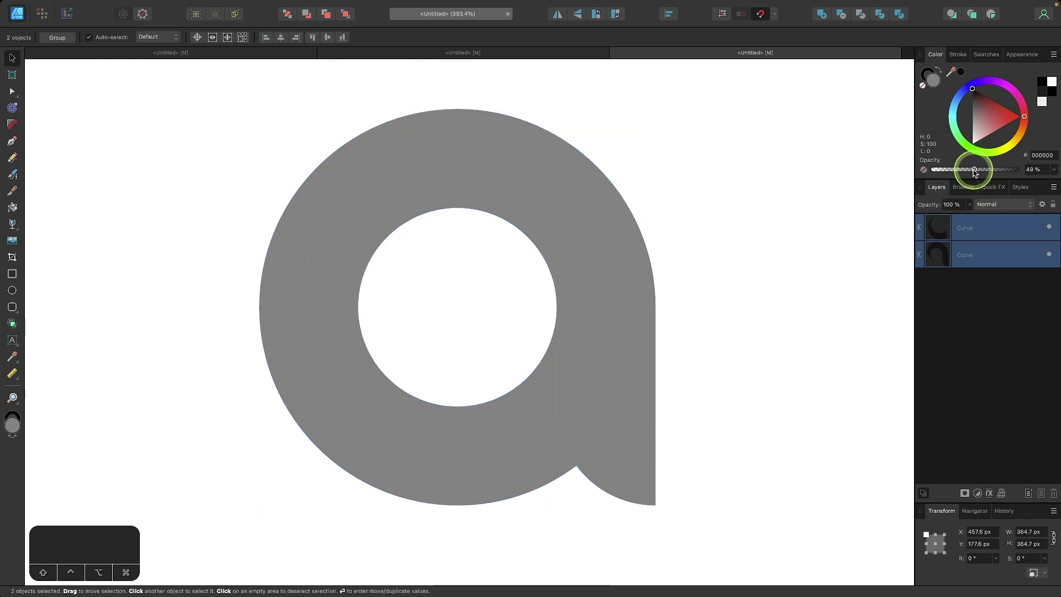
drag(974, 172, 1016, 170)
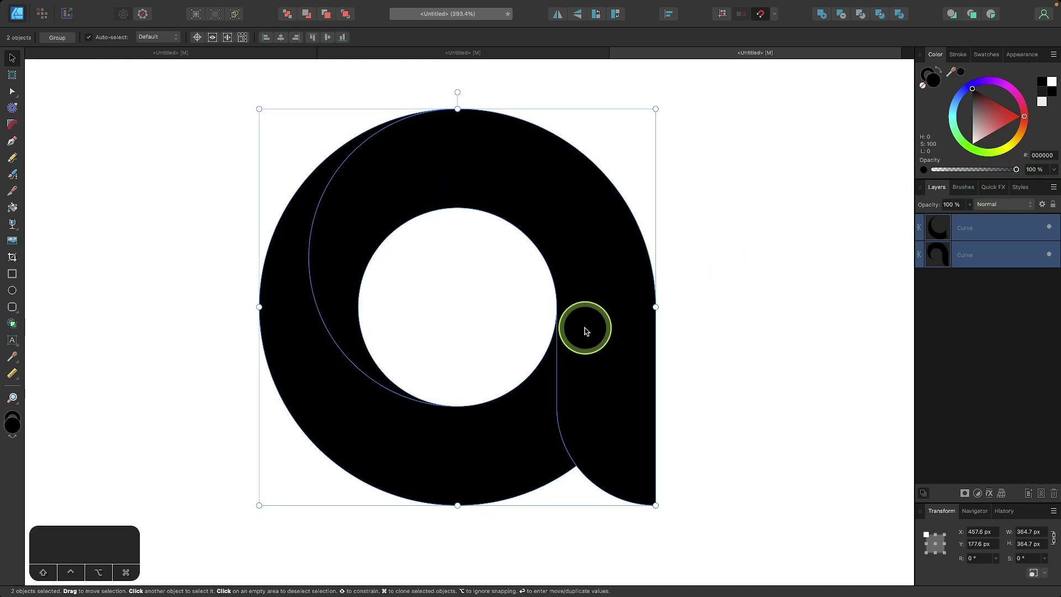
click(755, 241)
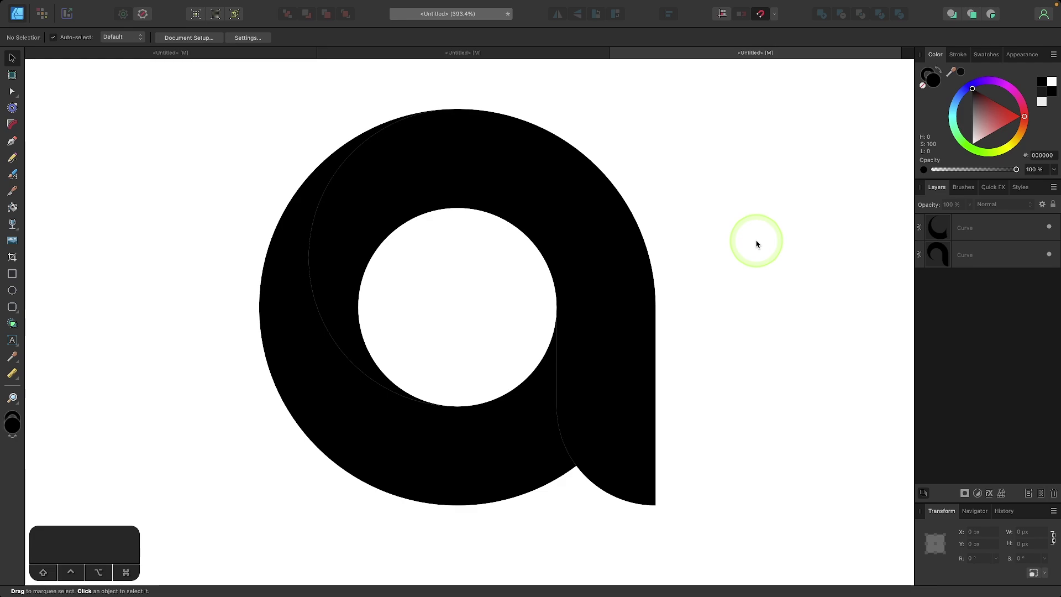
Fill the front arc-and-tail piece red (FF0028).
click(524, 173)
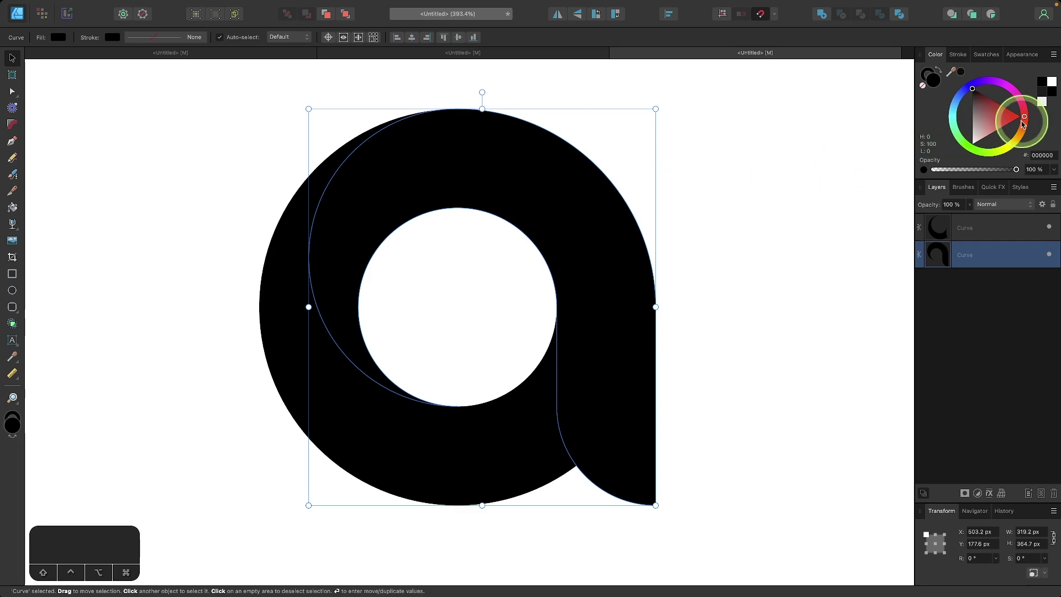
drag(1013, 118, 1026, 116)
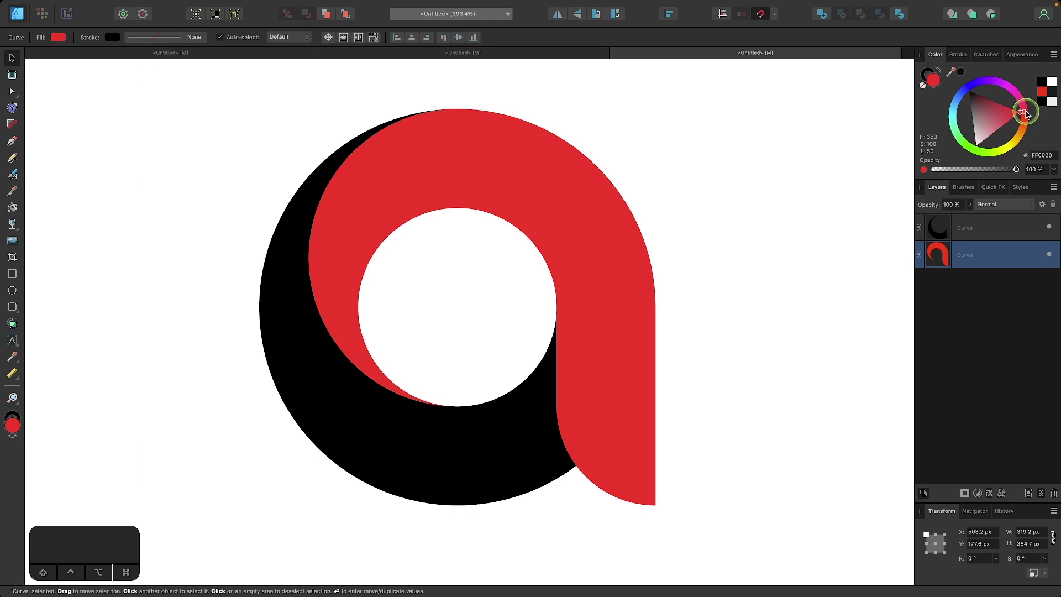
drag(1026, 113, 1025, 114)
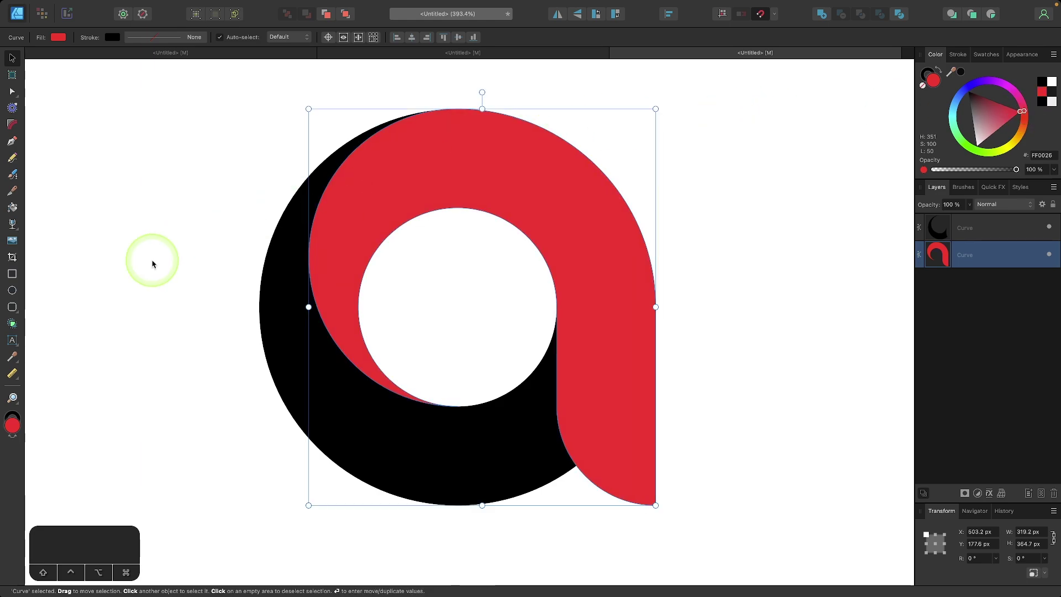
Give the front piece a linear gradient running from red to yellow.
click(13, 226)
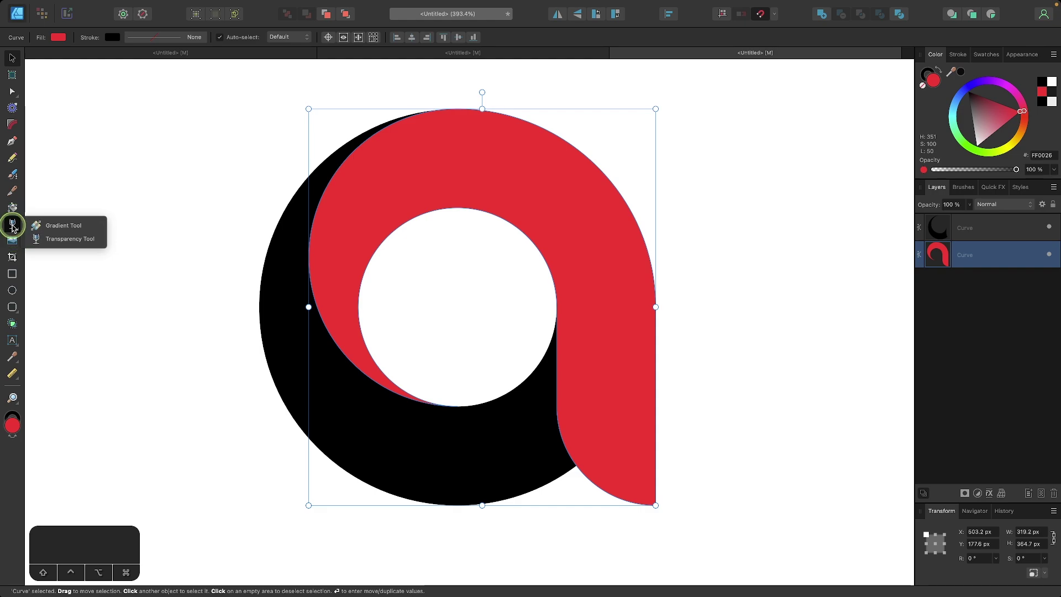
click(63, 226)
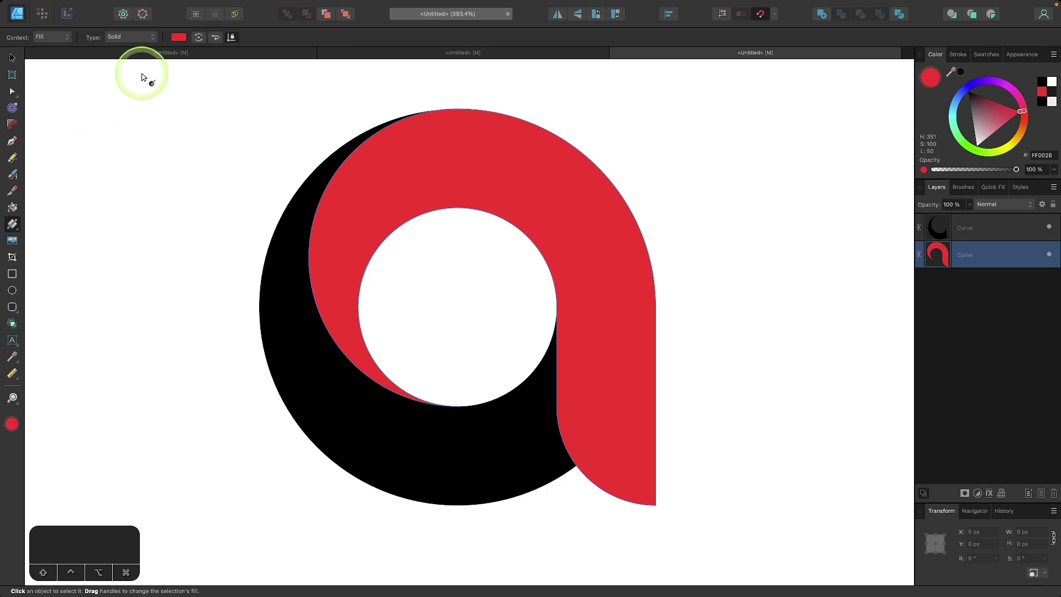
click(135, 38)
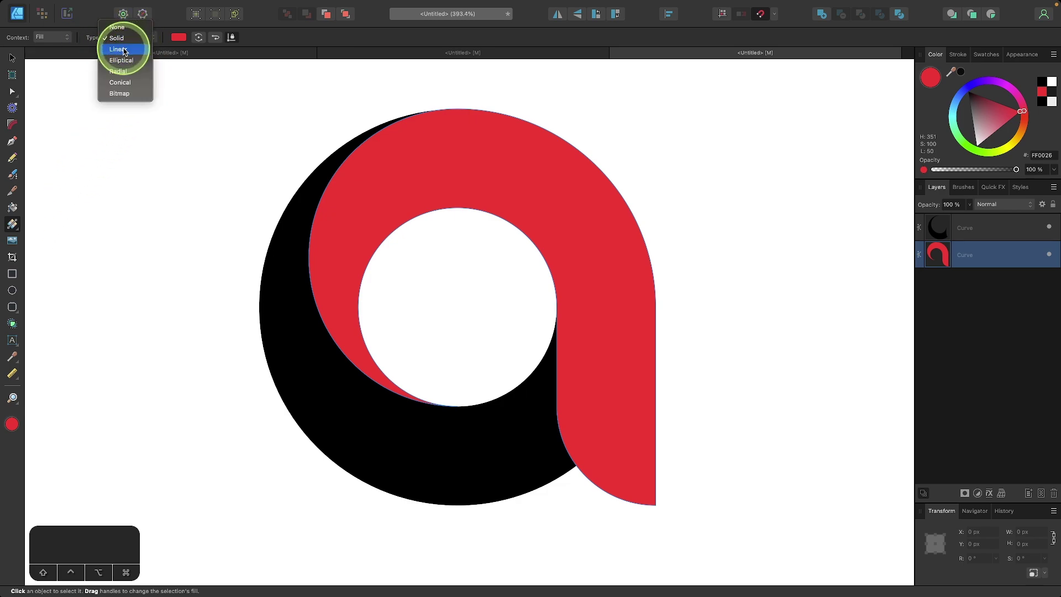
click(123, 50)
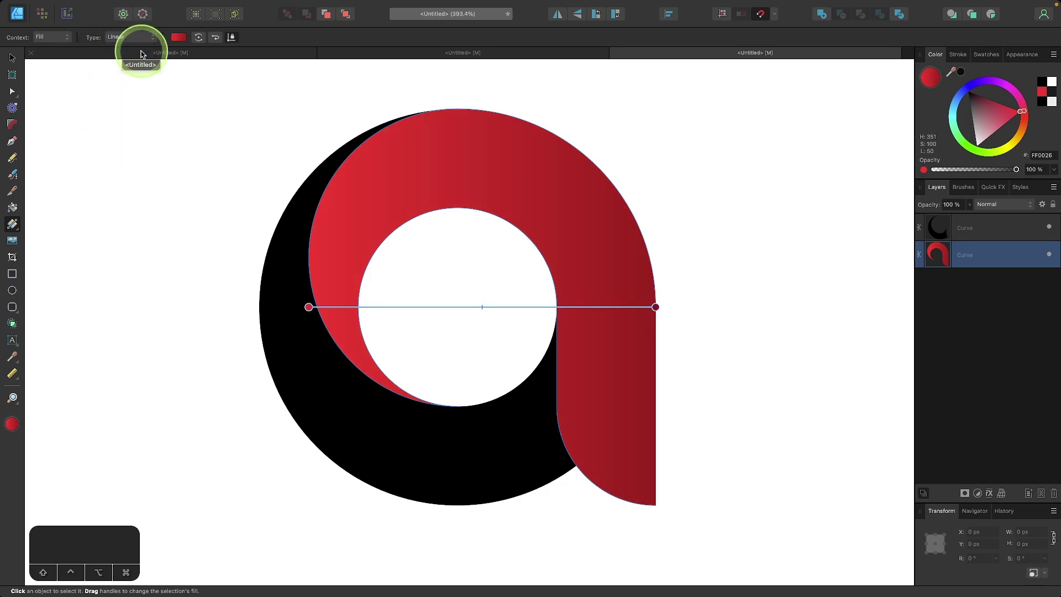
click(655, 307)
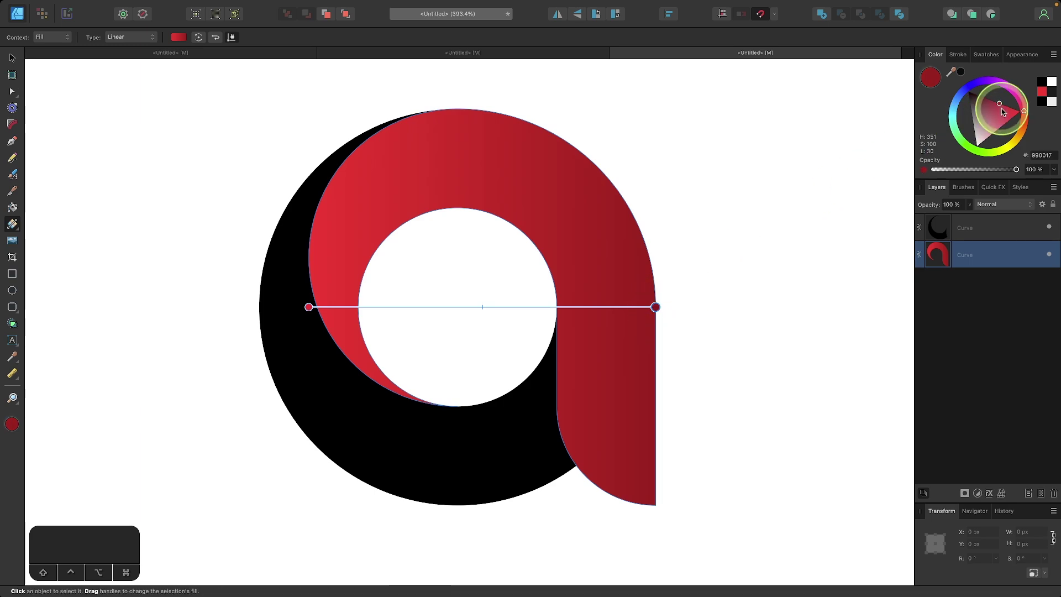
mouse_move(998, 103)
mouse_down()
mouse_move(1011, 150)
mouse_move(987, 135)
mouse_up()
click(1011, 149)
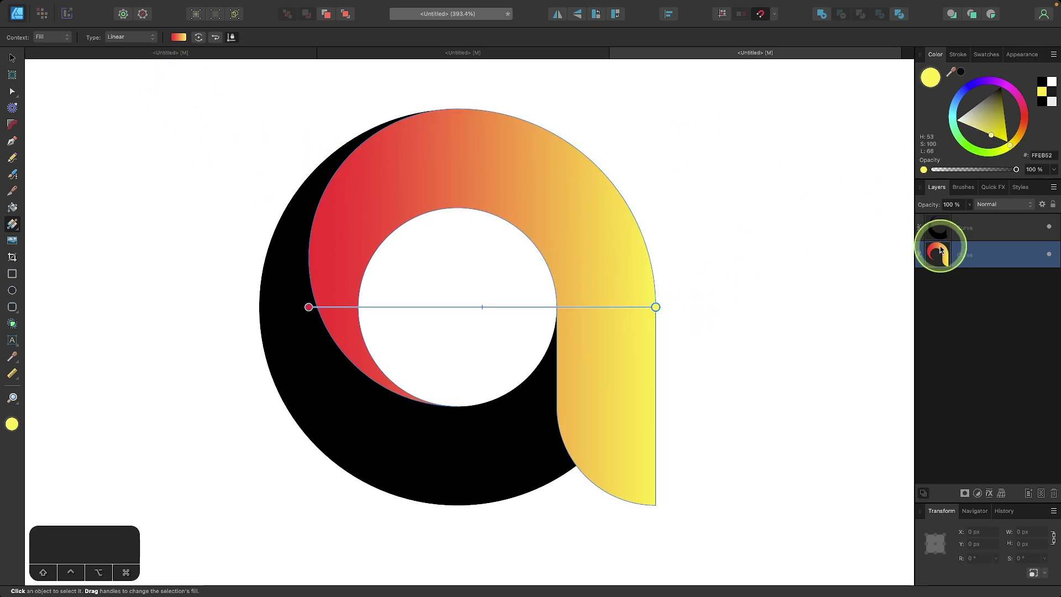
Paste the gradient style onto the black back piece and reverse its direction.
right_click(976, 265)
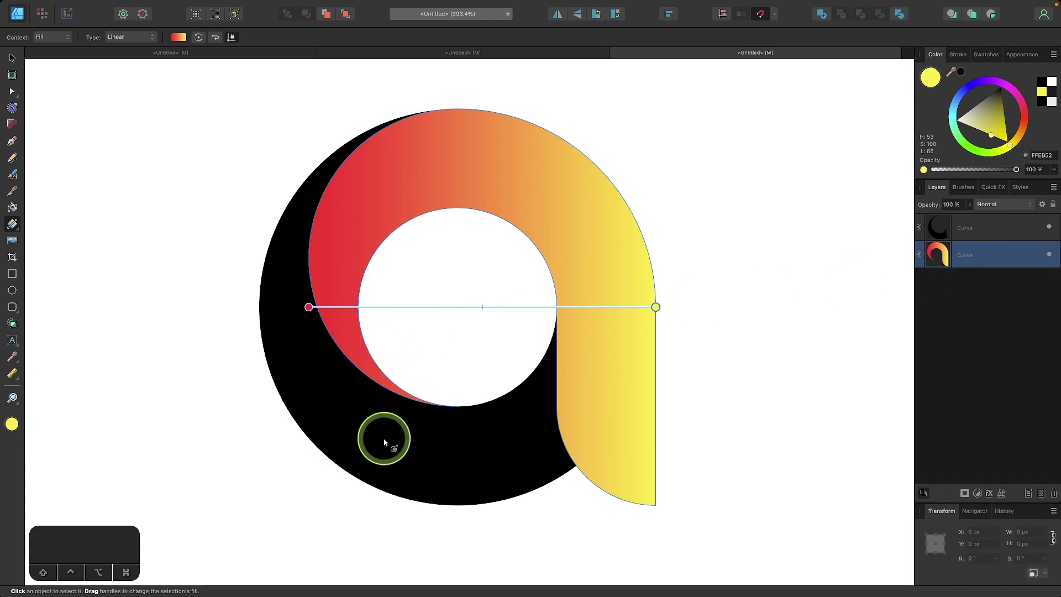
click(354, 417)
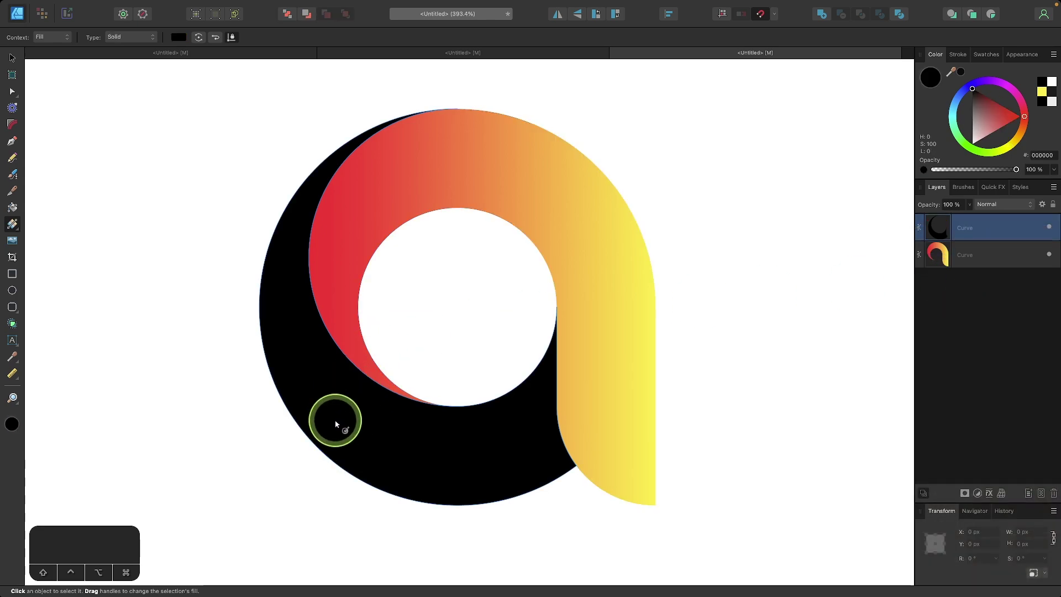
click(137, 6)
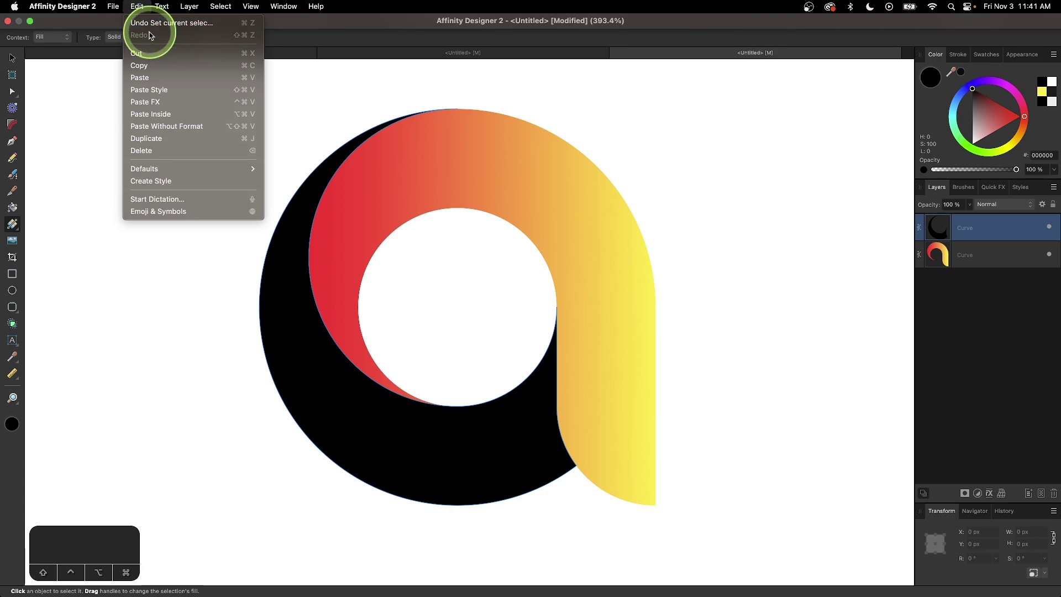
click(168, 96)
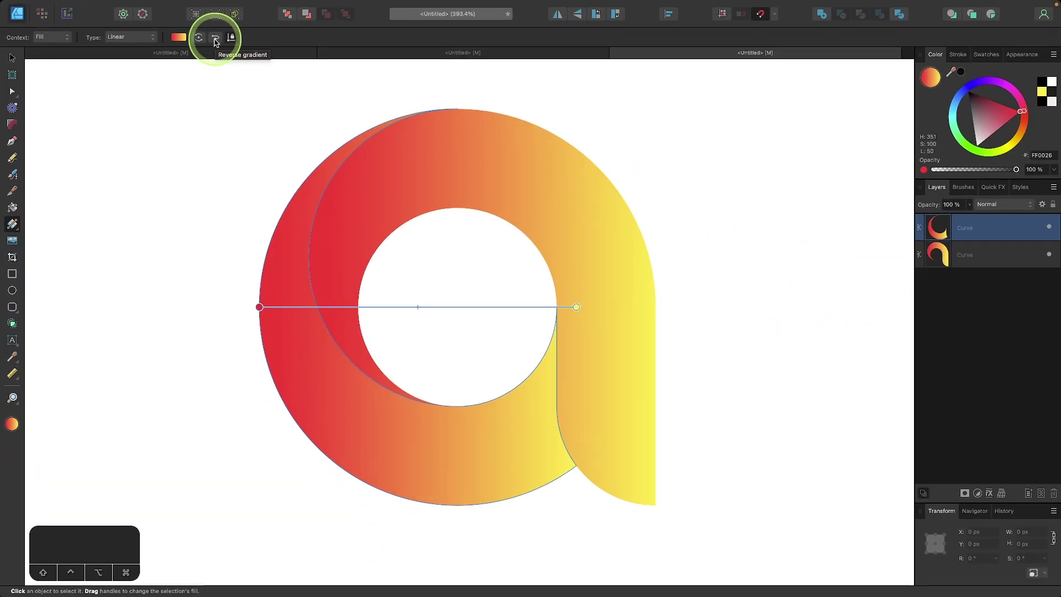
click(431, 77)
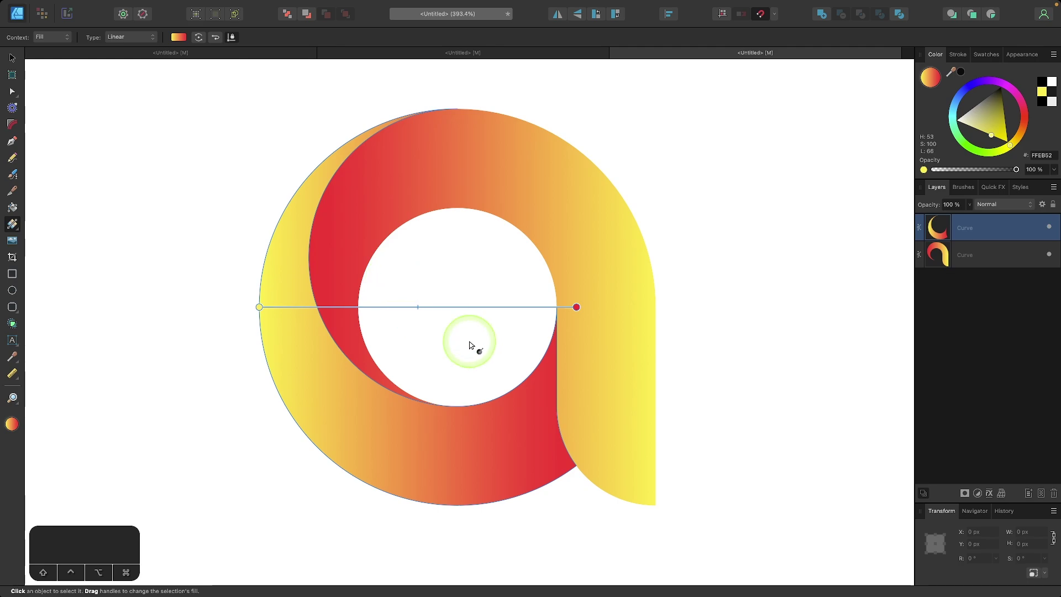
Compare against the finished abc artwork, then return to the 'a' document.
scroll(469, 345, down, 3)
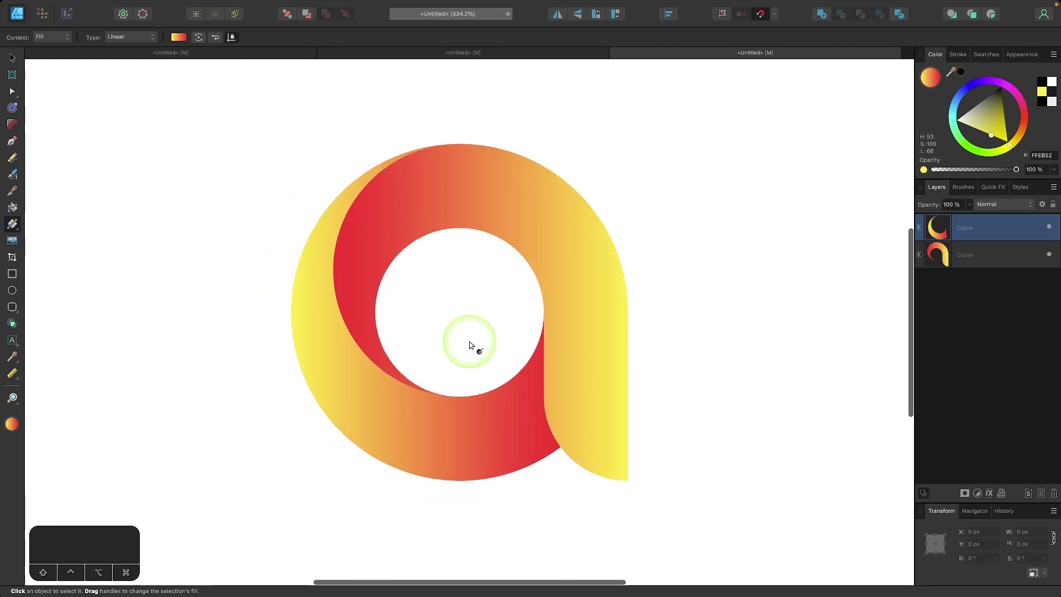
click(502, 54)
scroll(282, 348, up, 5)
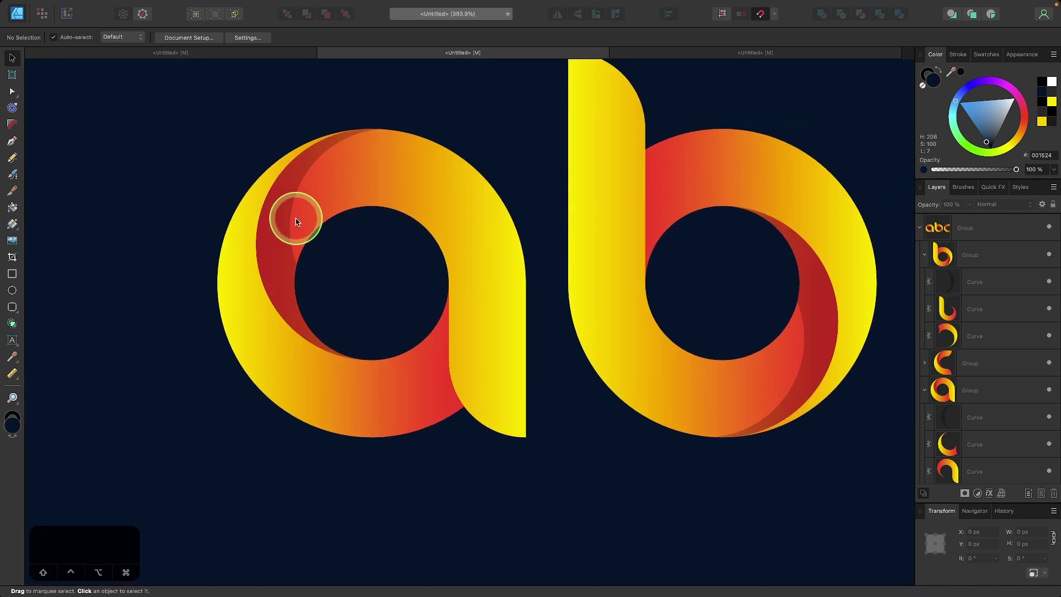
scroll(249, 241, down, 5)
click(688, 51)
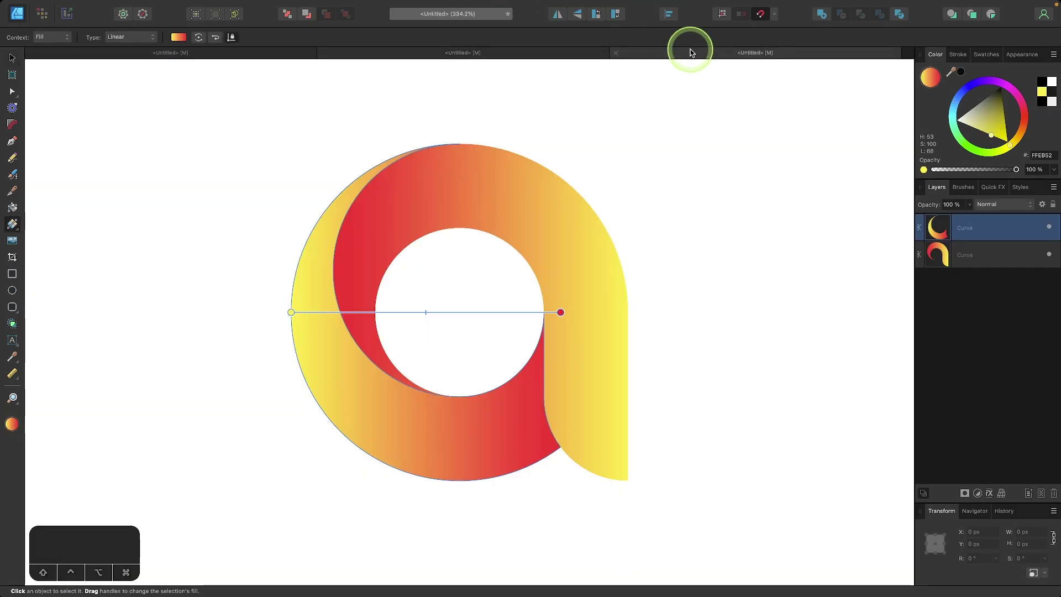
scroll(539, 230, up, 1)
scroll(538, 230, right, 1)
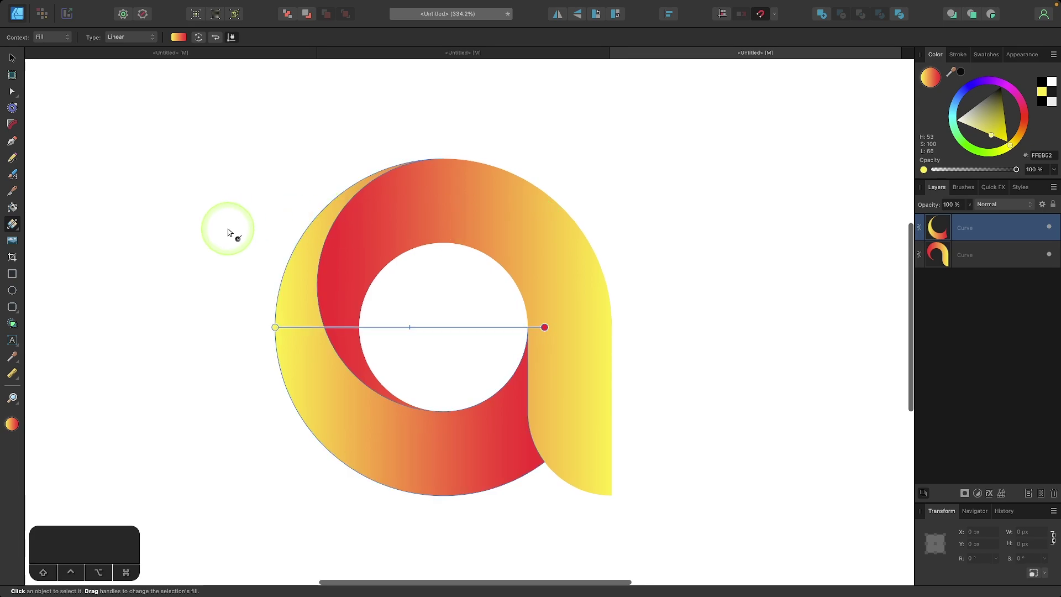
Draw a 273.7 px circle, fill it black at 52% opacity, and move it over the bowl.
click(13, 290)
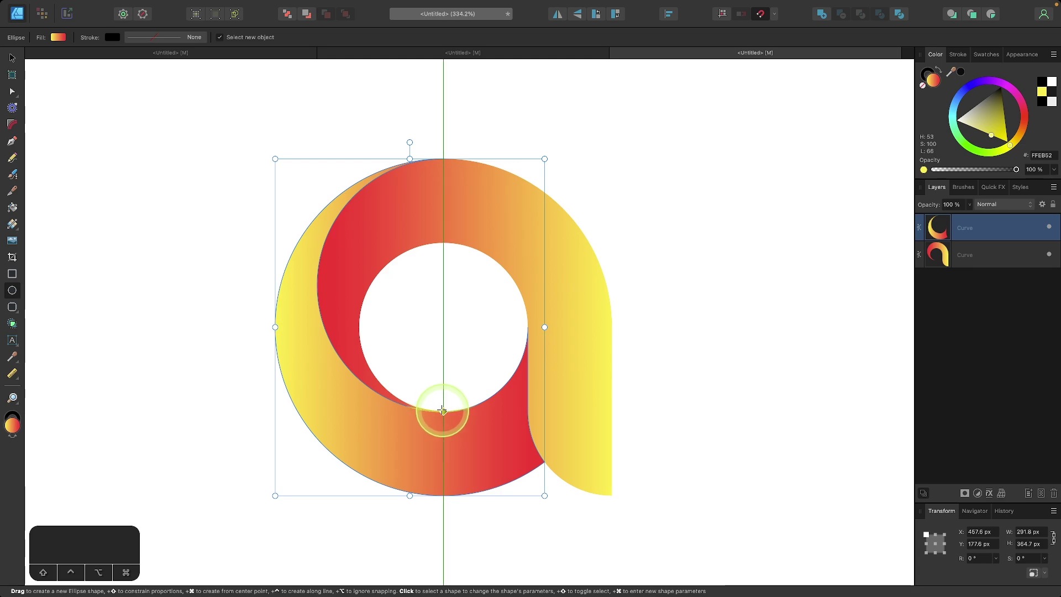
drag(443, 410, 695, 159)
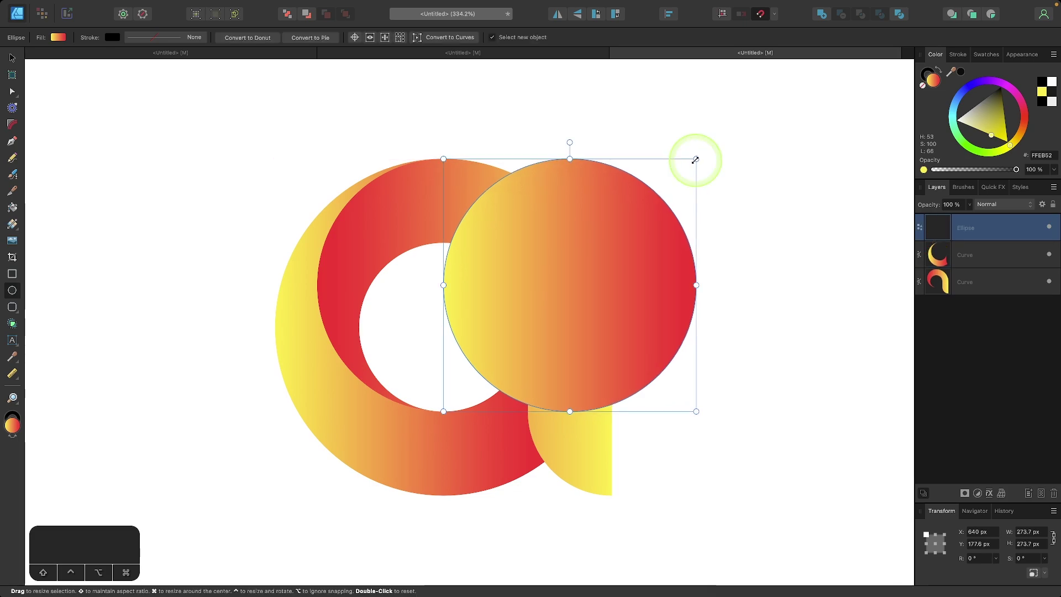
drag(991, 135, 1016, 56)
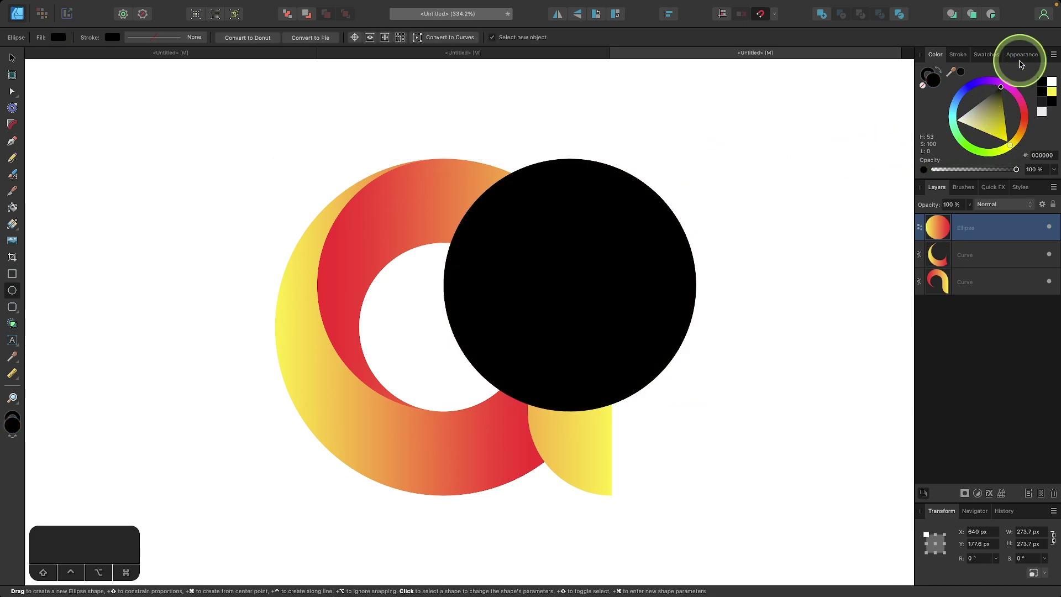
click(977, 170)
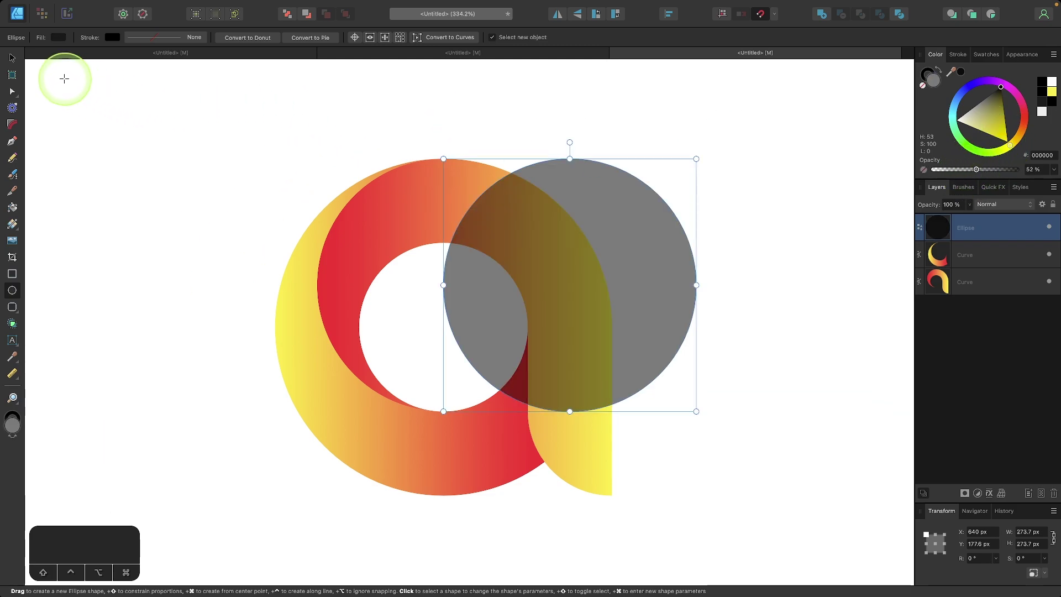
click(13, 60)
drag(644, 331, 459, 389)
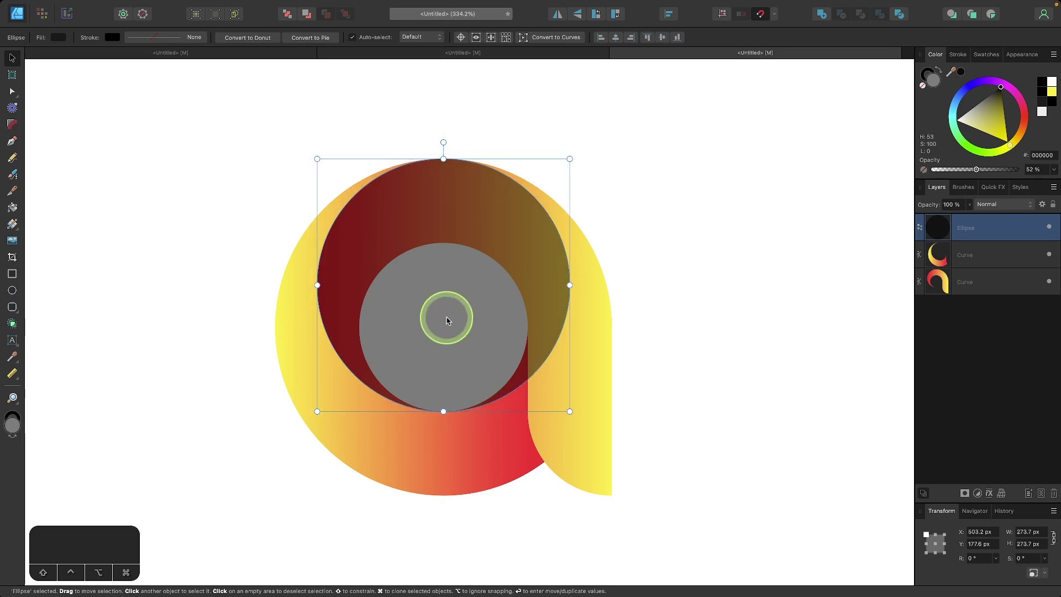
Duplicate the dark circle, shrink the copy to 220 px toward the upper right, and select both.
right_click(976, 229)
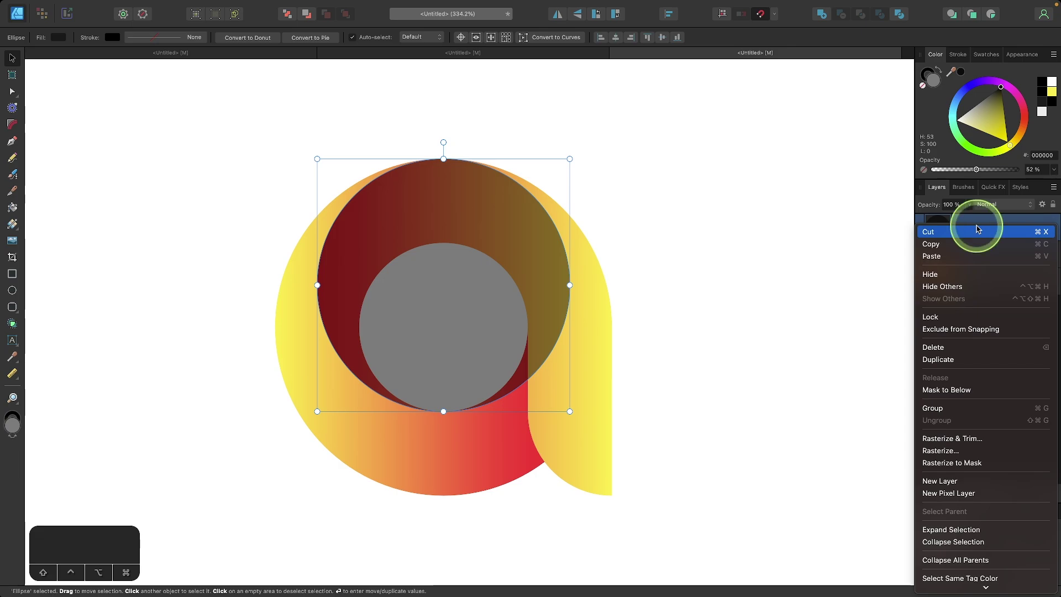
click(950, 360)
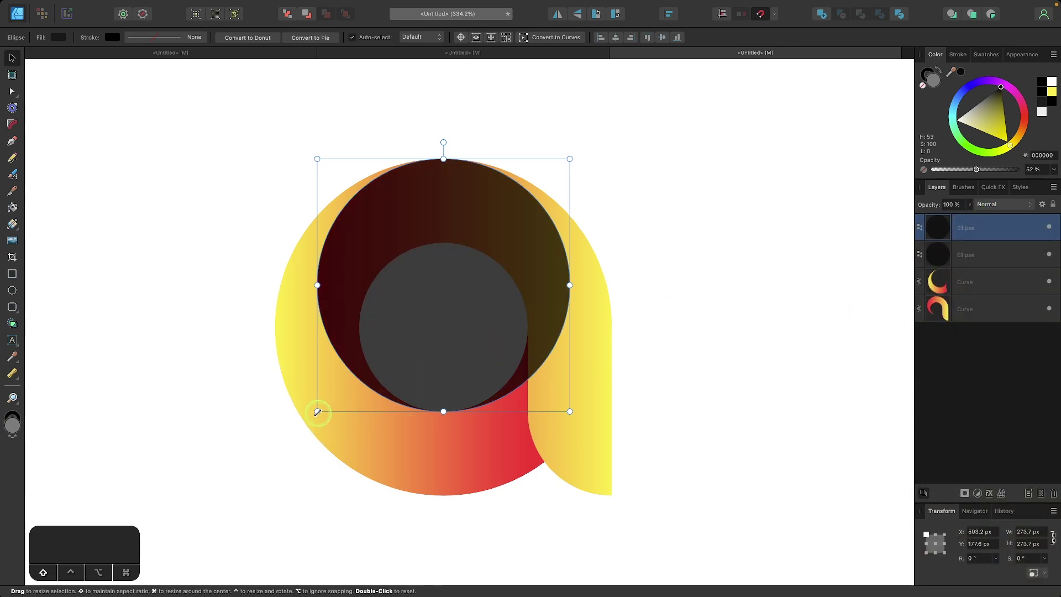
drag(317, 412, 374, 372)
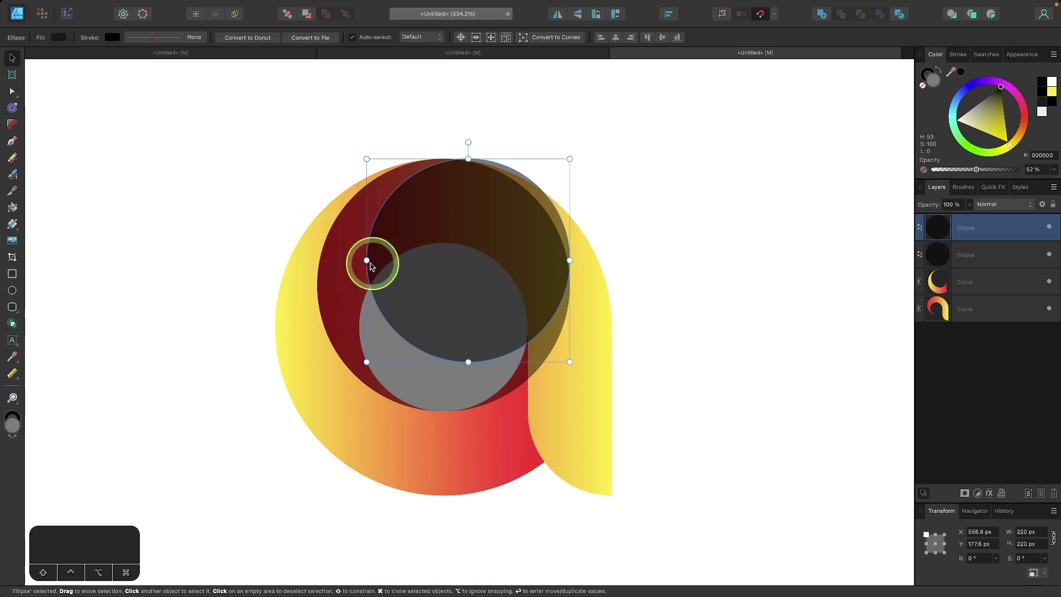
shift+click(348, 293)
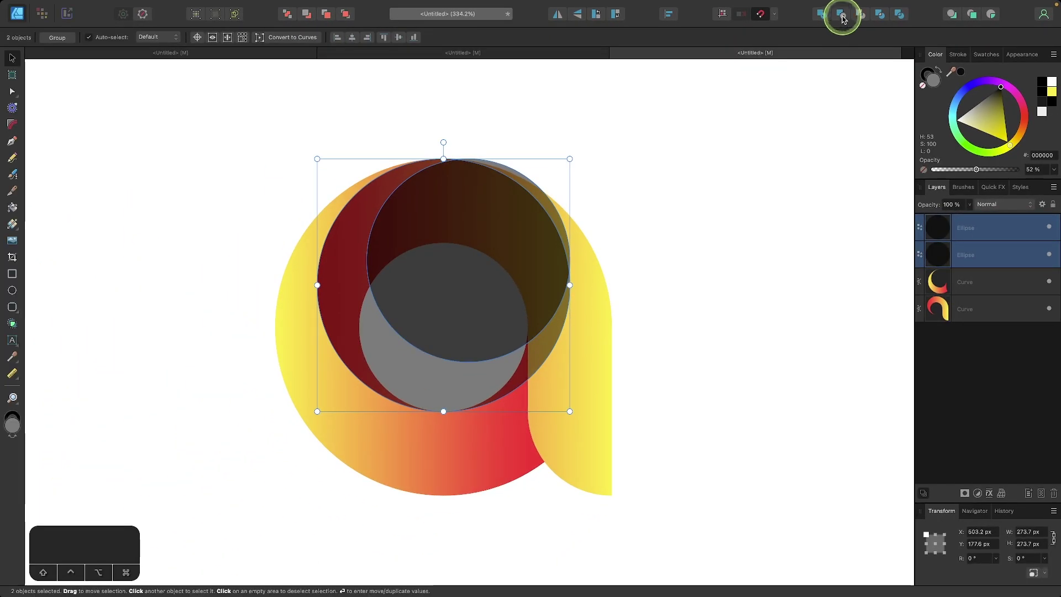
Subtract the small circle into a crescent, trim its part over the hole, then select it.
click(624, 34)
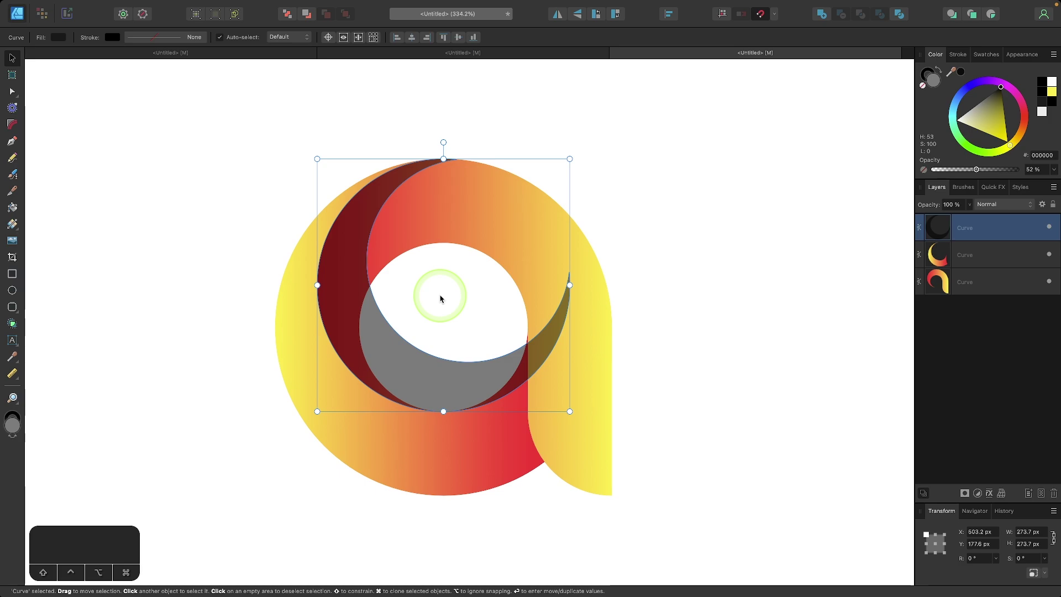
shift+click(518, 219)
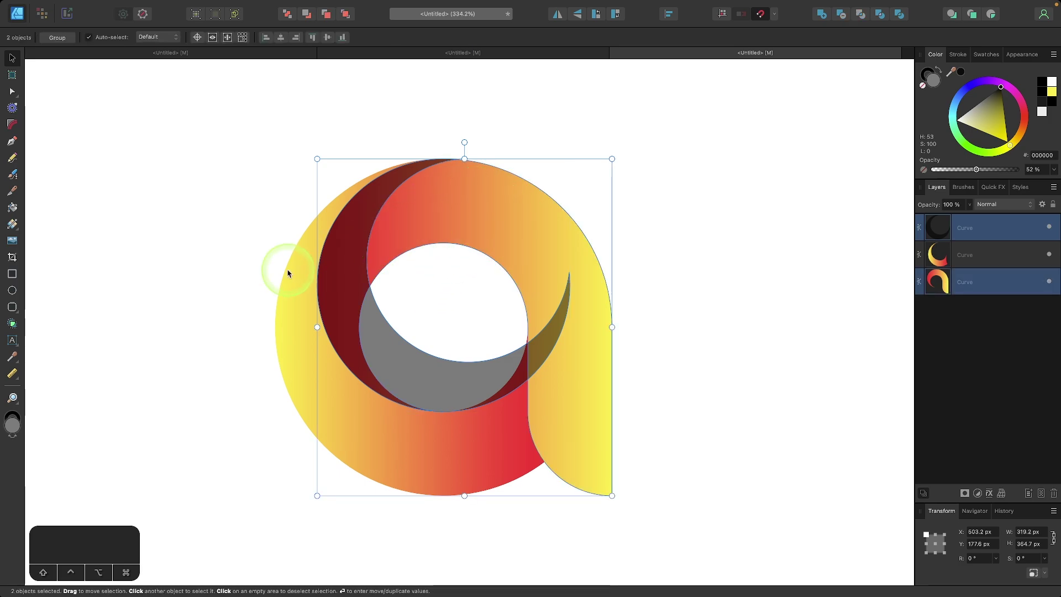
click(12, 325)
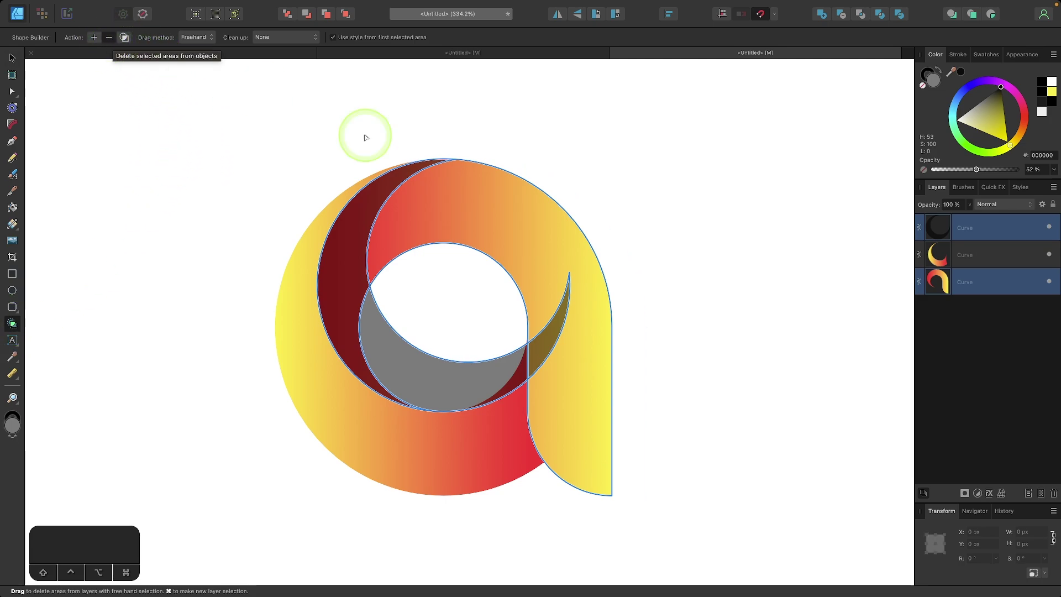
click(434, 376)
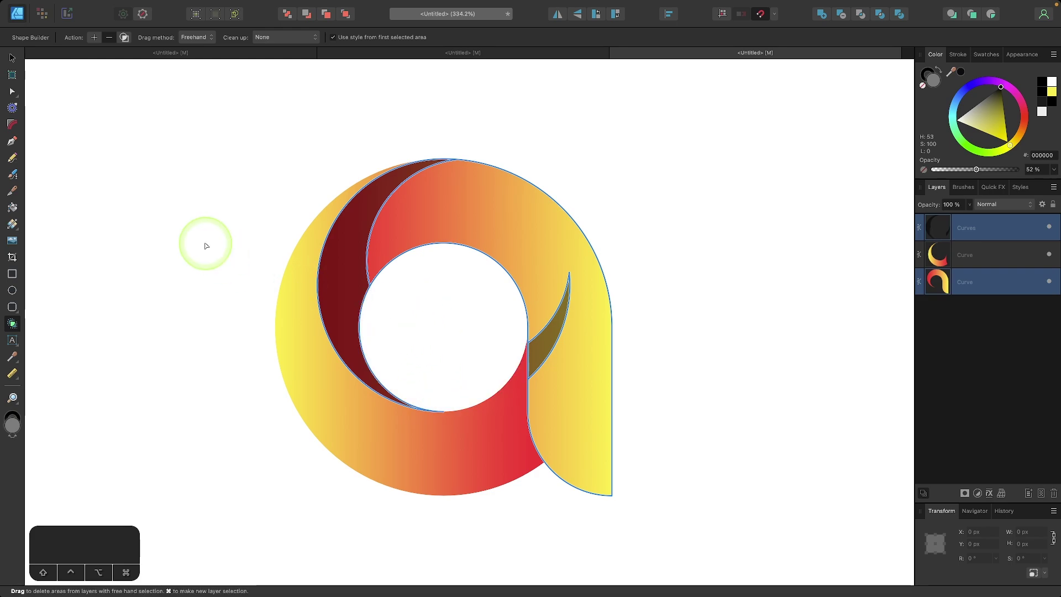
click(11, 60)
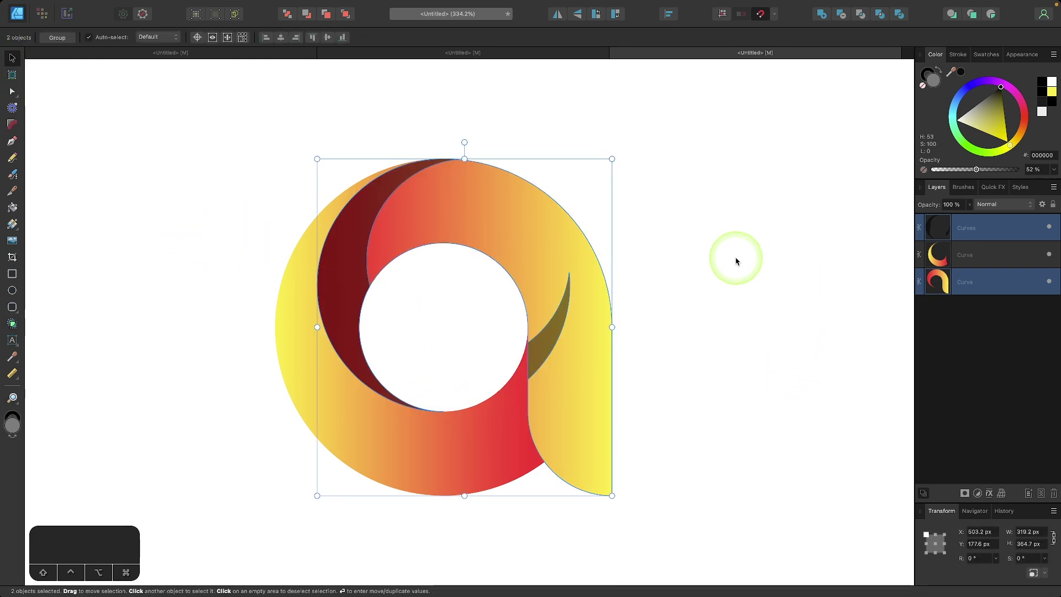
click(780, 275)
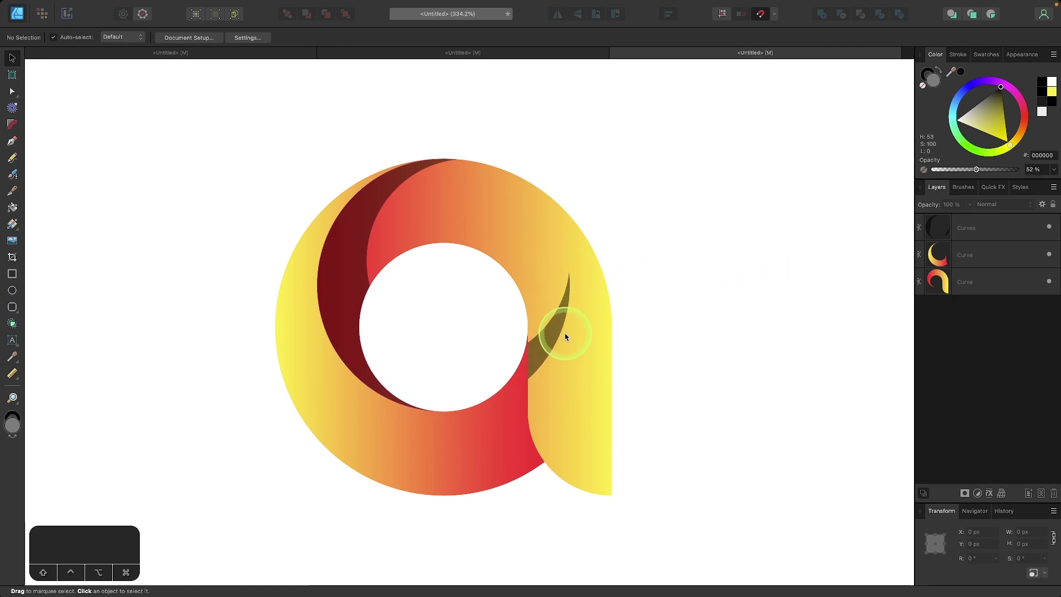
click(550, 343)
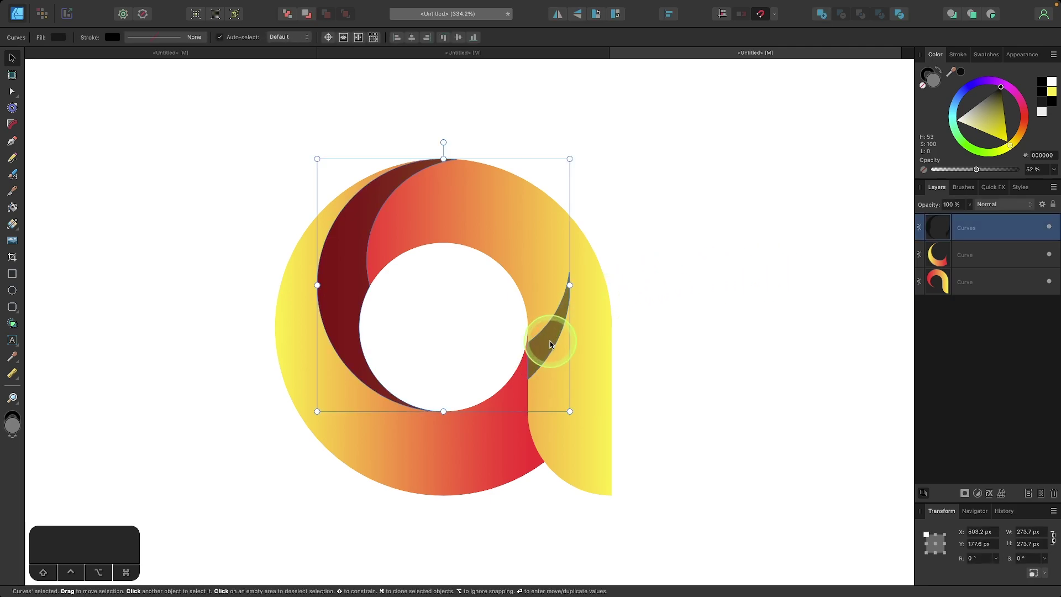
Delete the small stray shadow sliver on the right by removing its nodes.
click(12, 93)
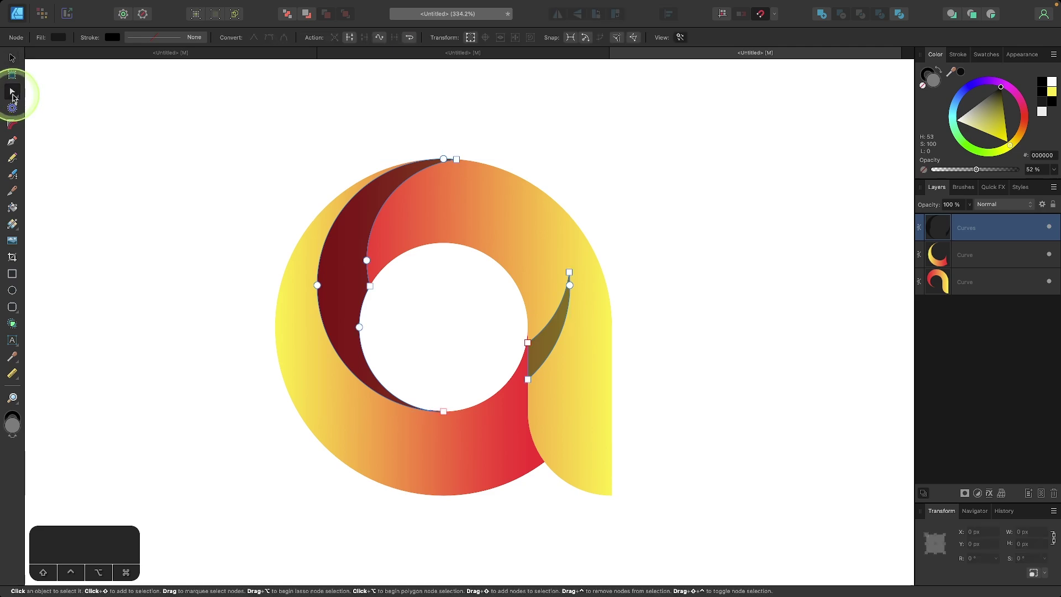
drag(641, 414, 510, 241)
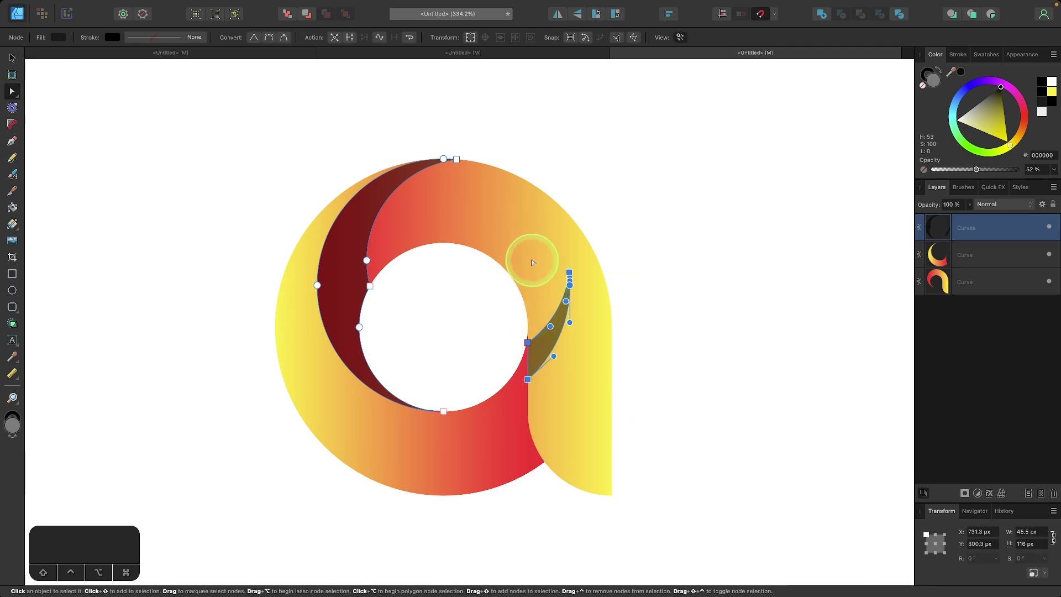
key(BackSpace)
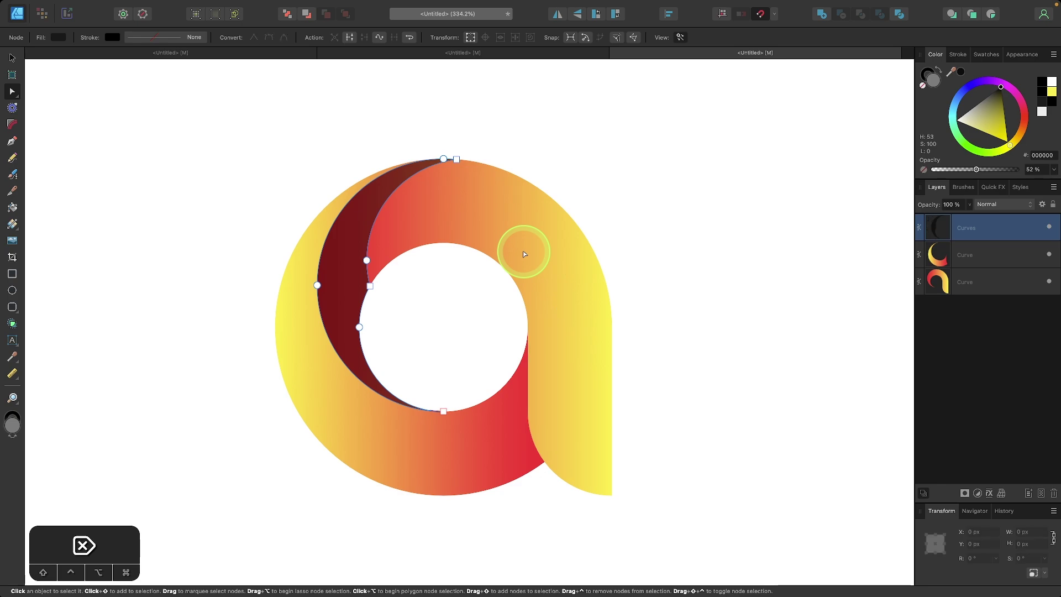
Lighten the remaining crescent shadow to 26% opacity, then view the whole page.
click(17, 59)
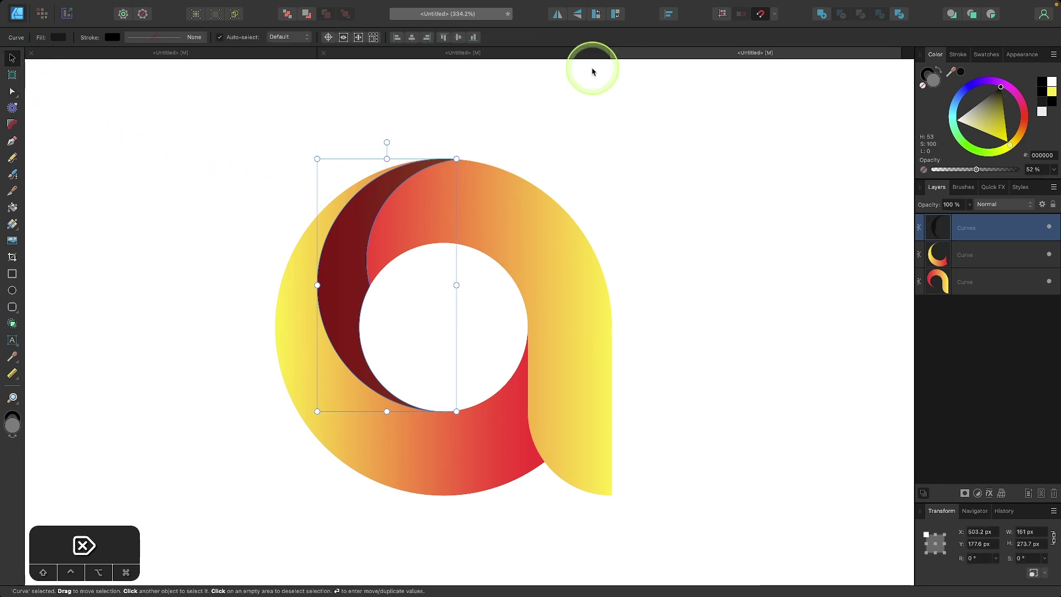
drag(977, 170, 957, 178)
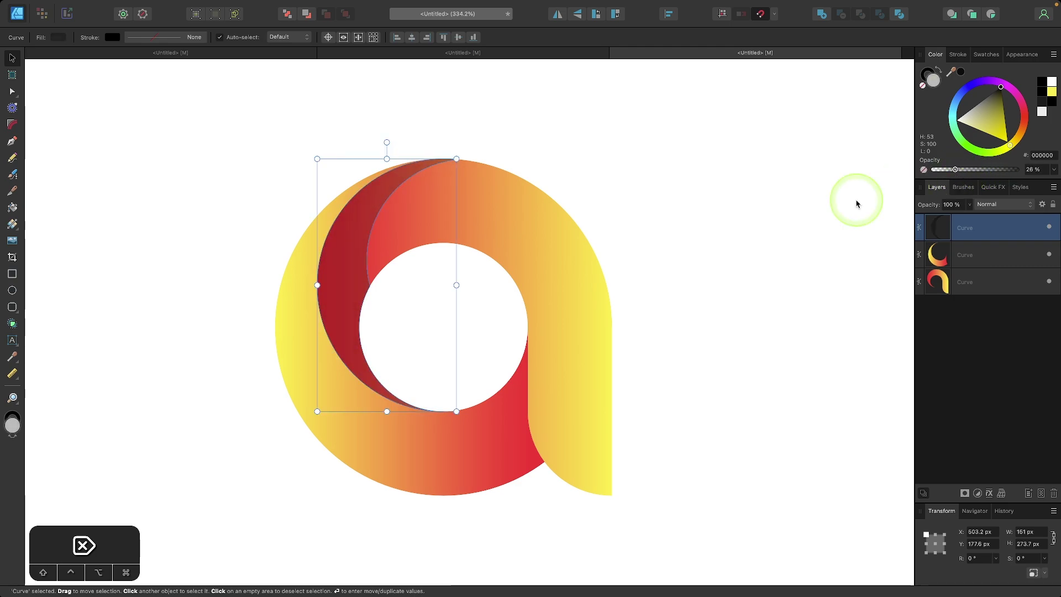
click(672, 280)
key(super+0)
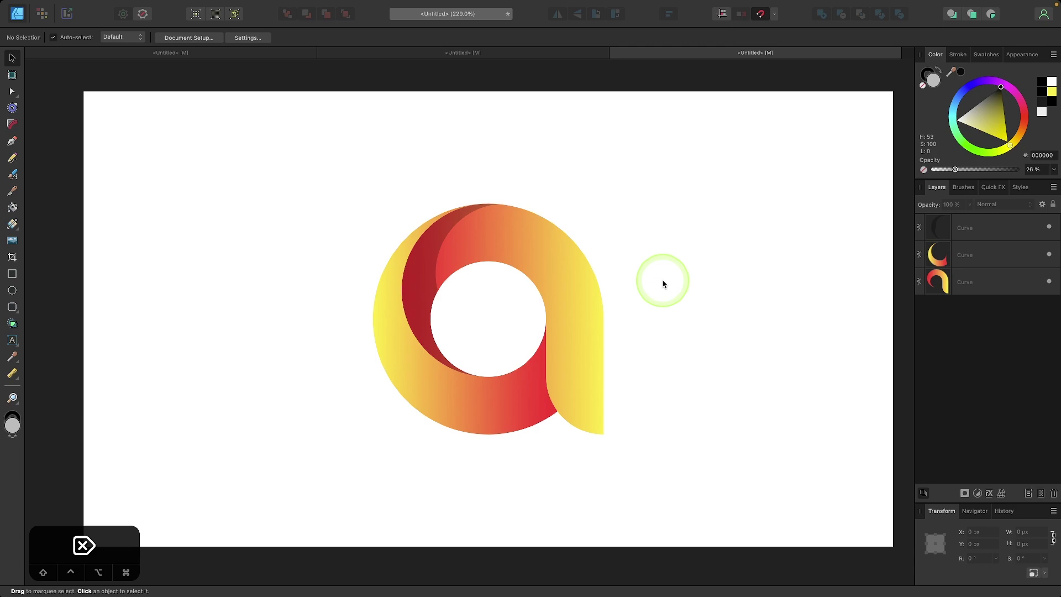
Shift the three-part 'a' left and place a vertically and horizontally flipped copy beside it as a 'b'.
drag(667, 469, 298, 202)
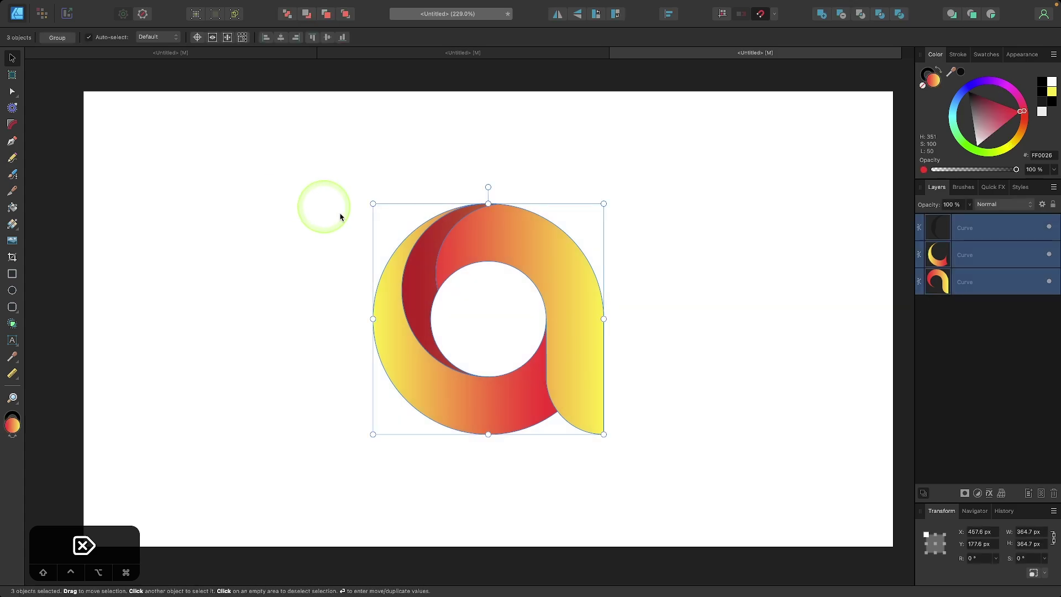
drag(547, 267, 278, 284)
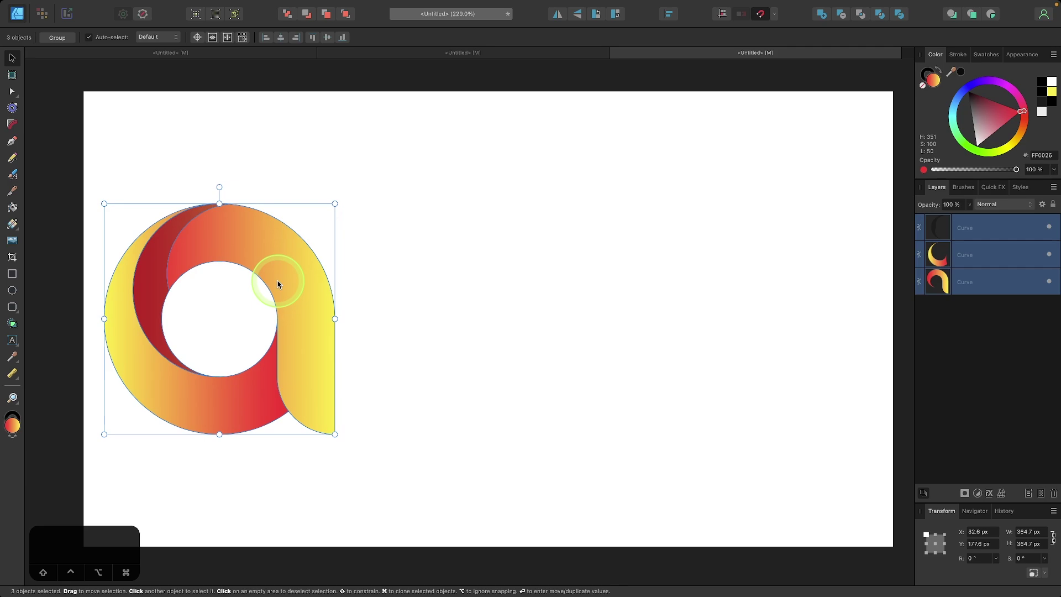
mouse_move(254, 260)
mouse_down()
mouse_move(462, 261)
mouse_move(450, 254)
mouse_move(483, 266)
mouse_move(592, 266)
mouse_move(540, 264)
mouse_up()
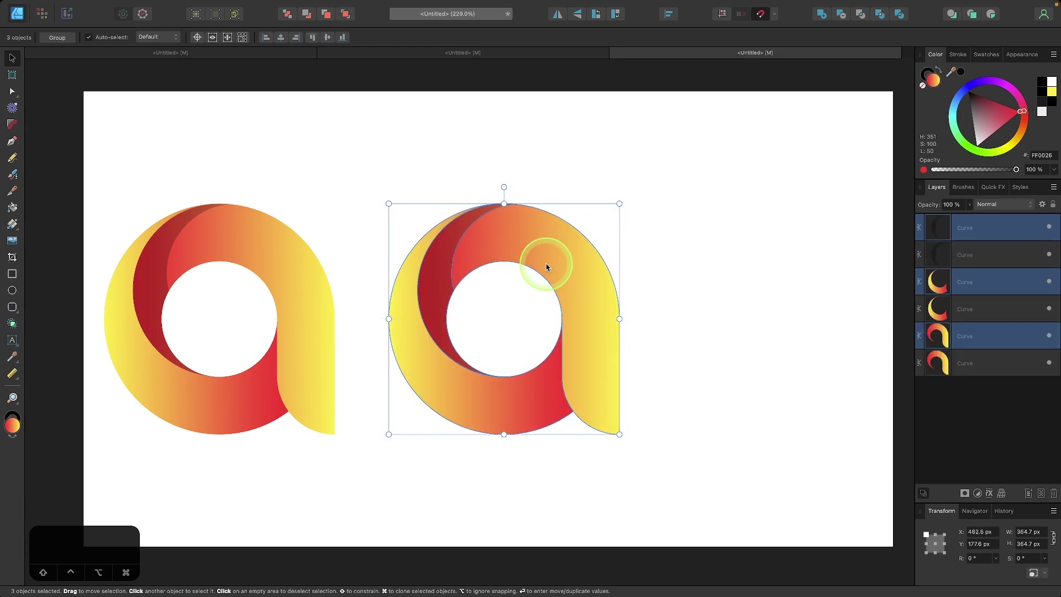
click(577, 15)
click(557, 17)
click(478, 266)
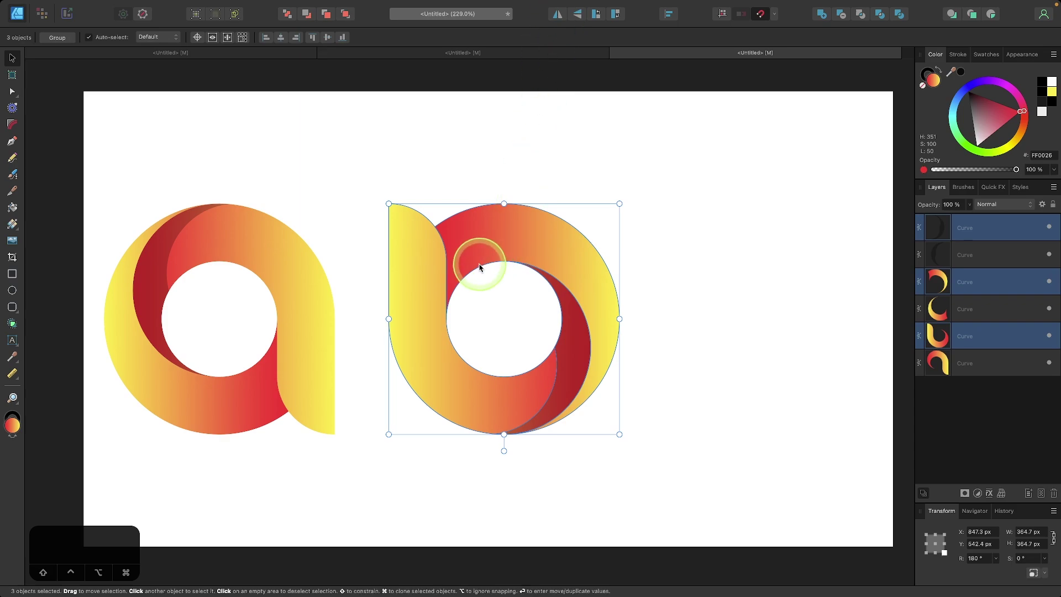
click(564, 125)
scroll(564, 127, up, 2)
scroll(564, 127, left, 1)
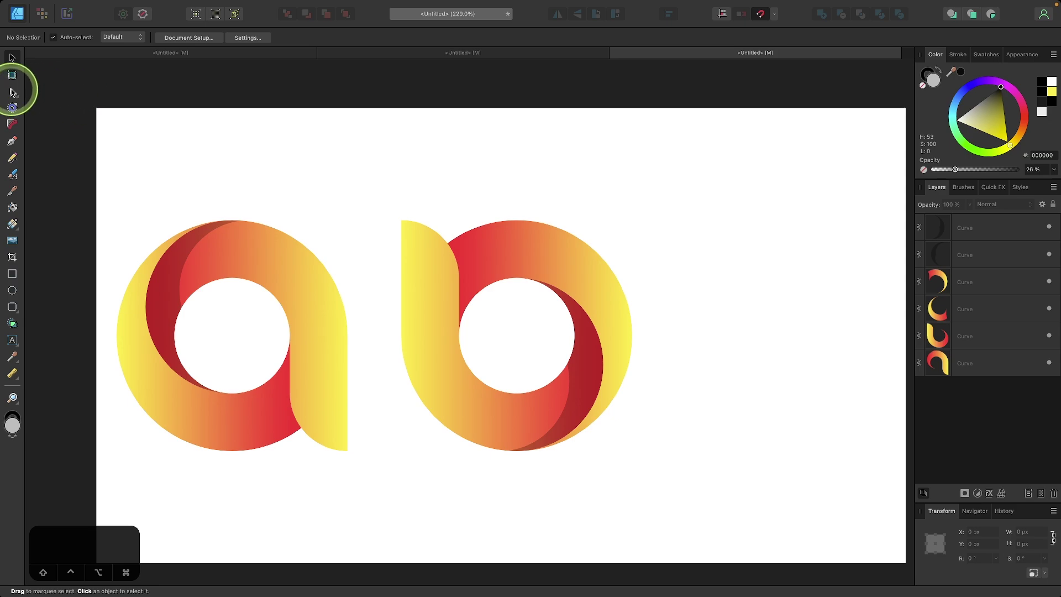
Raise the top nodes of the b's stem into a tall ascender.
click(12, 92)
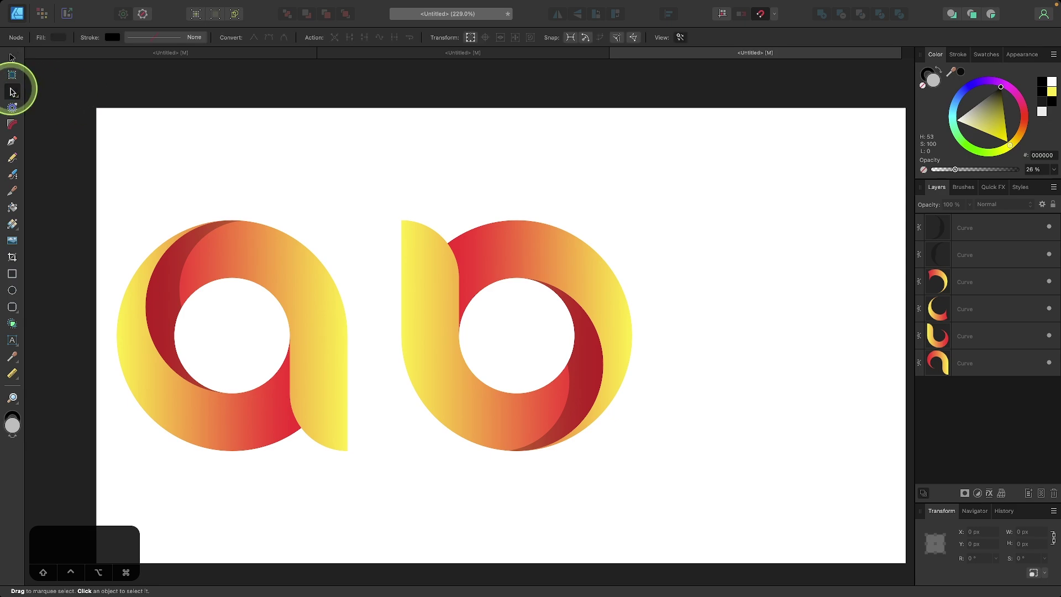
click(444, 276)
drag(371, 188, 470, 197)
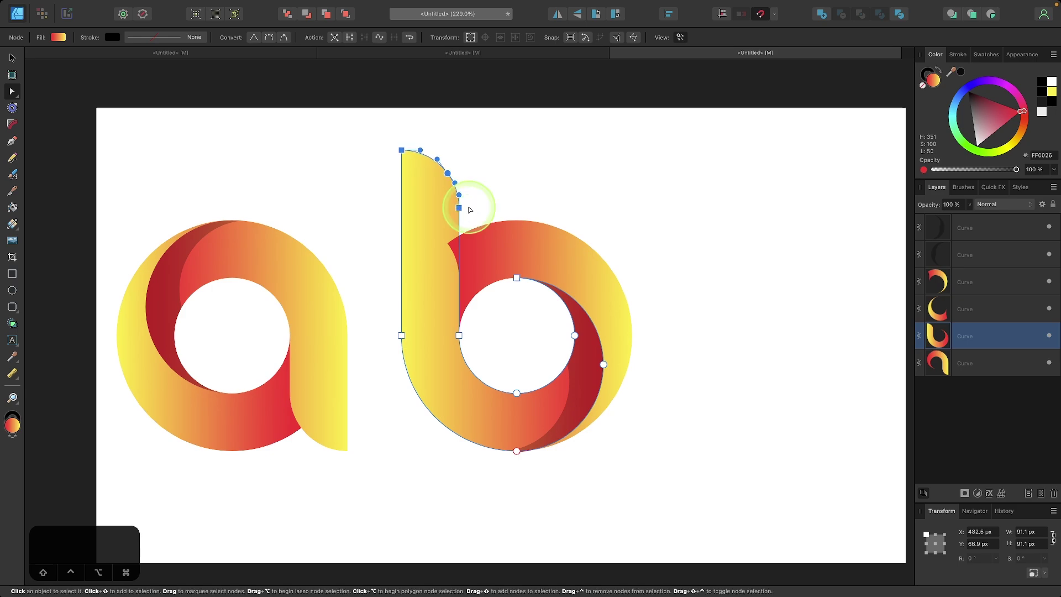
Send the b's red arc back in stacking order behind the stem.
click(13, 59)
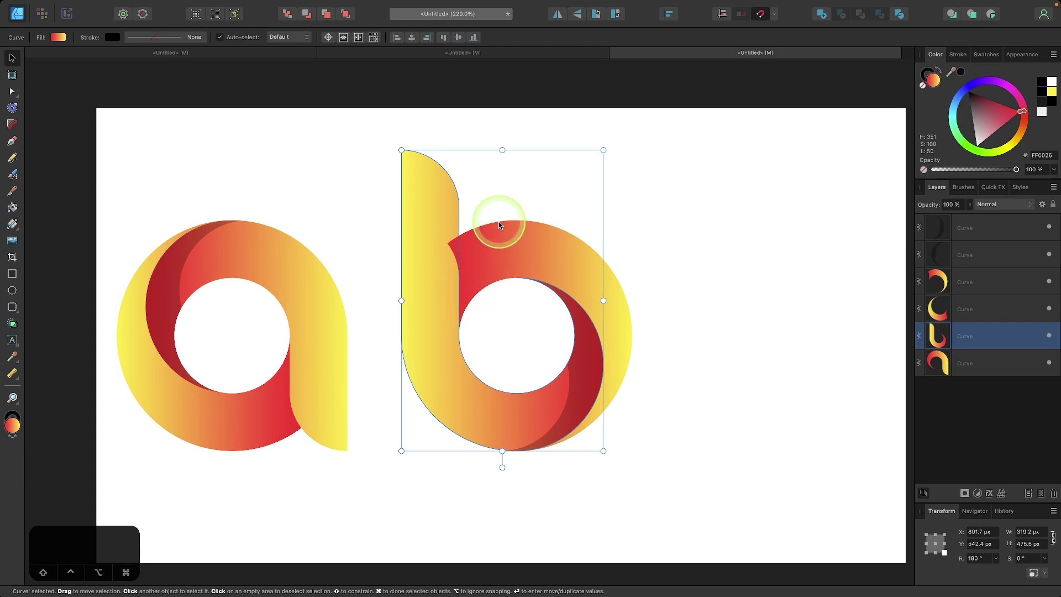
click(533, 248)
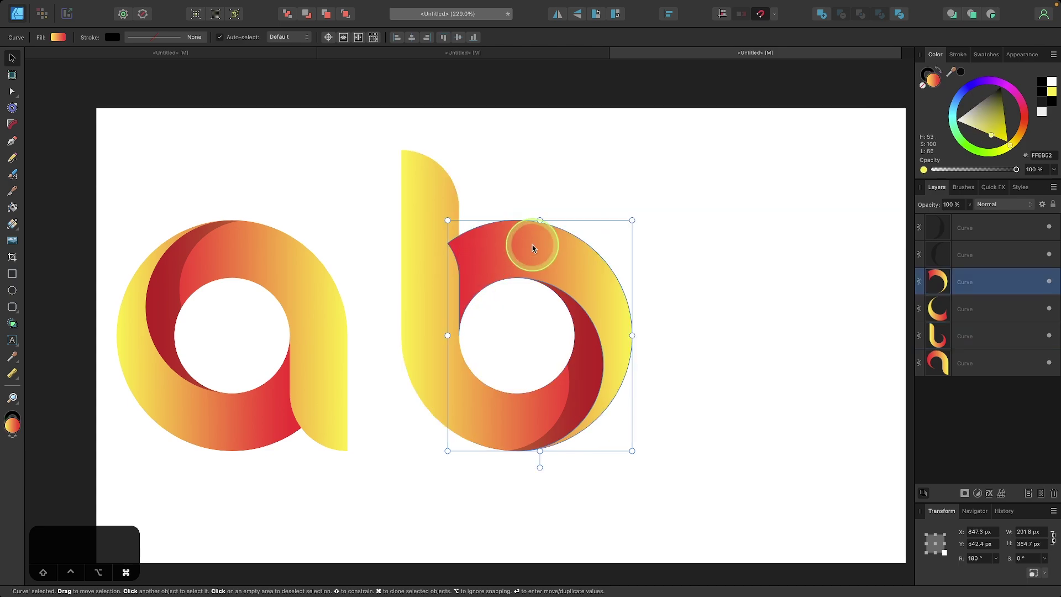
key(super+bracketleft)
key(super+bracketleft)
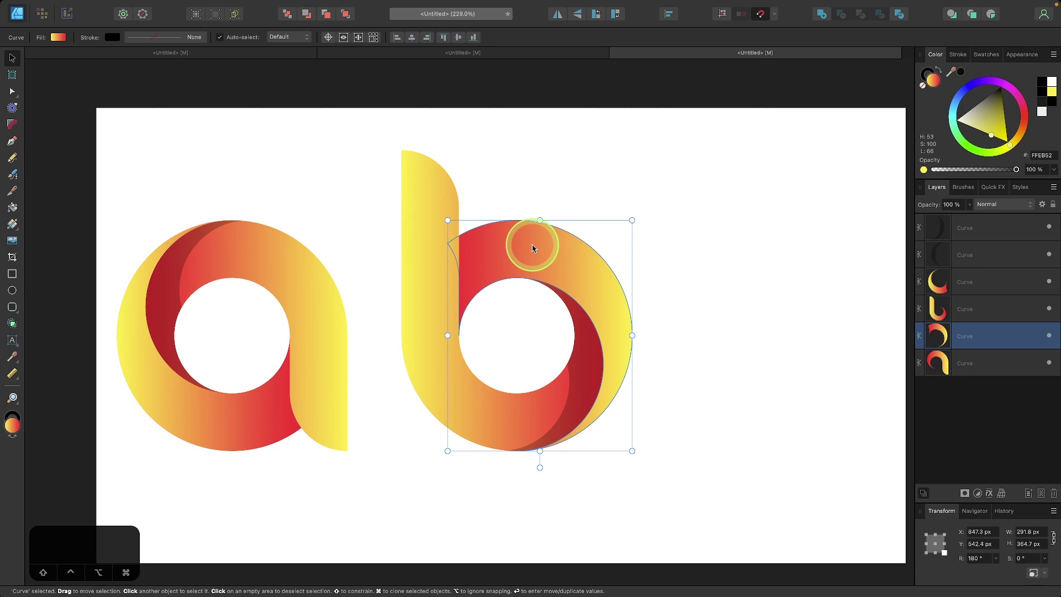
drag(926, 348, 755, 273)
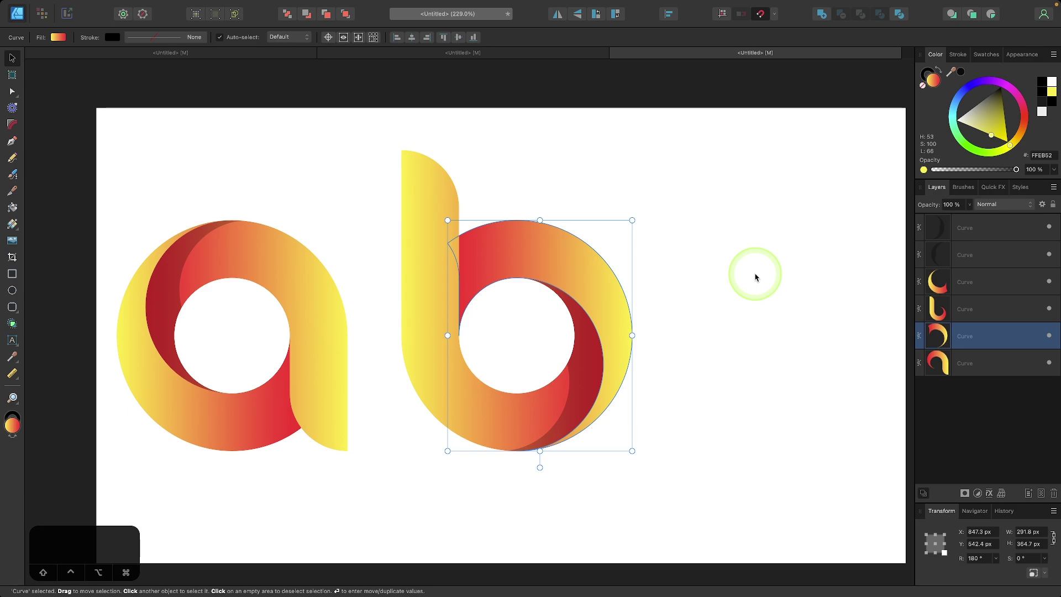
click(547, 310)
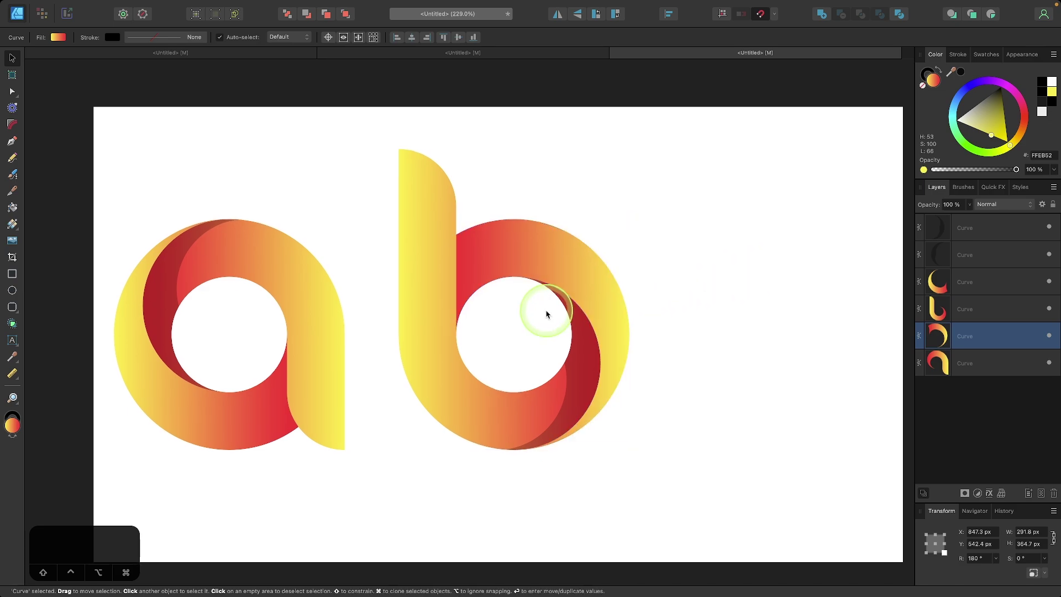
Duplicate all three pieces of the 'a' and place the copy right of the 'b'.
scroll(547, 313, down, 1)
scroll(546, 313, right, 1)
click(476, 317)
click(366, 436)
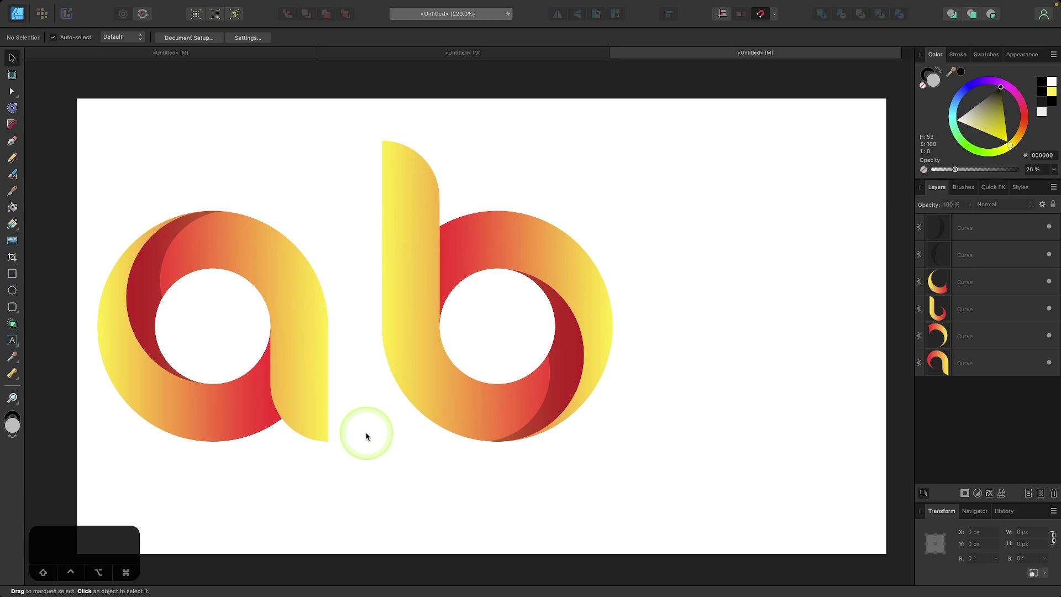
drag(360, 466, 84, 180)
mouse_move(253, 256)
mouse_down()
mouse_move(183, 247)
mouse_move(722, 268)
mouse_up()
Break the copied a's main curve at its top nodes and delete the yellow right-hand stem piece.
scroll(722, 267, right, 5)
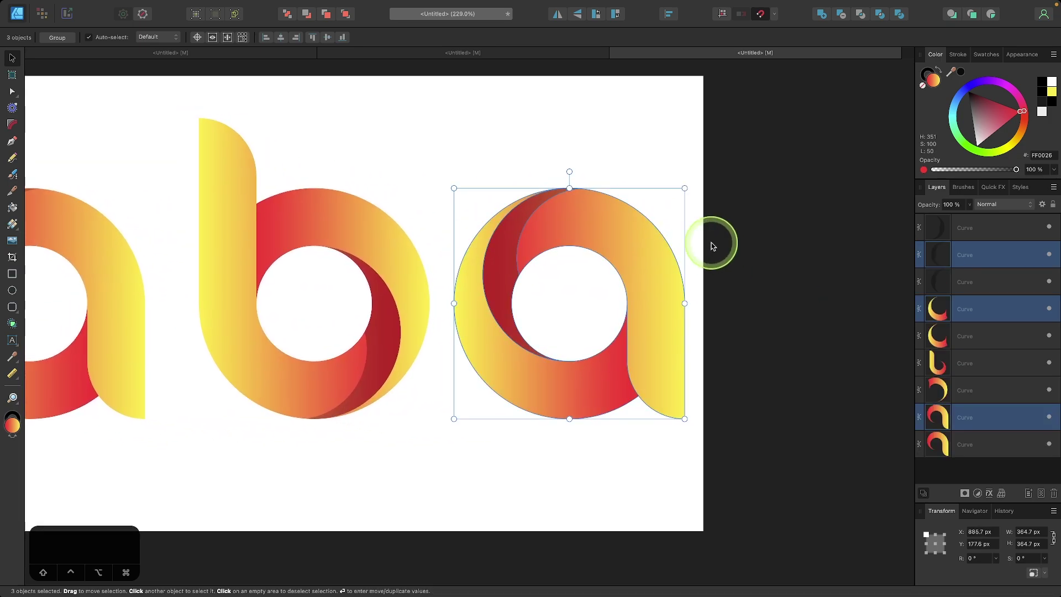
click(632, 156)
scroll(640, 252, up, 4)
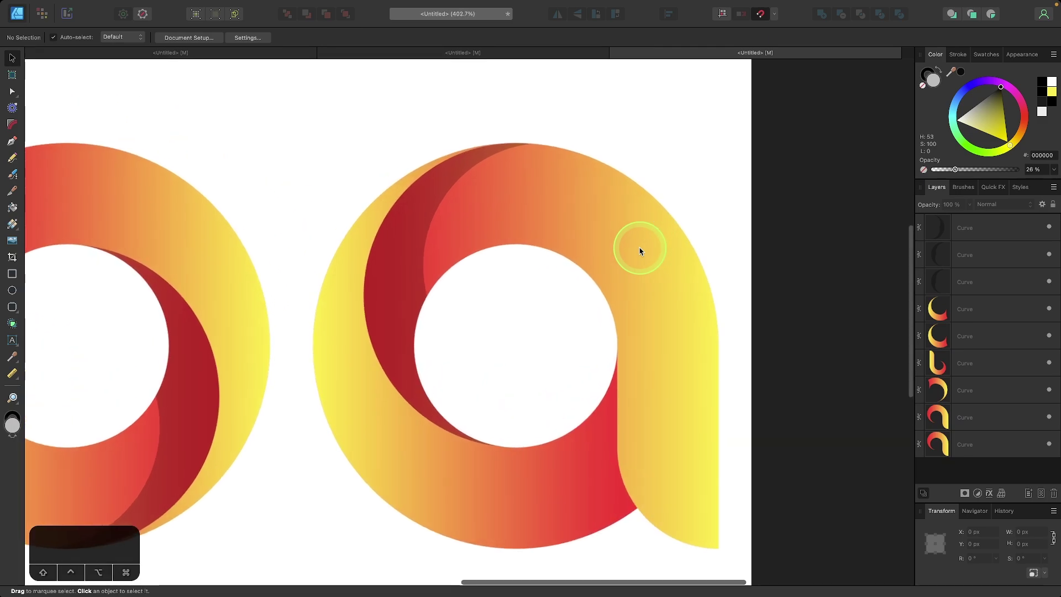
click(587, 188)
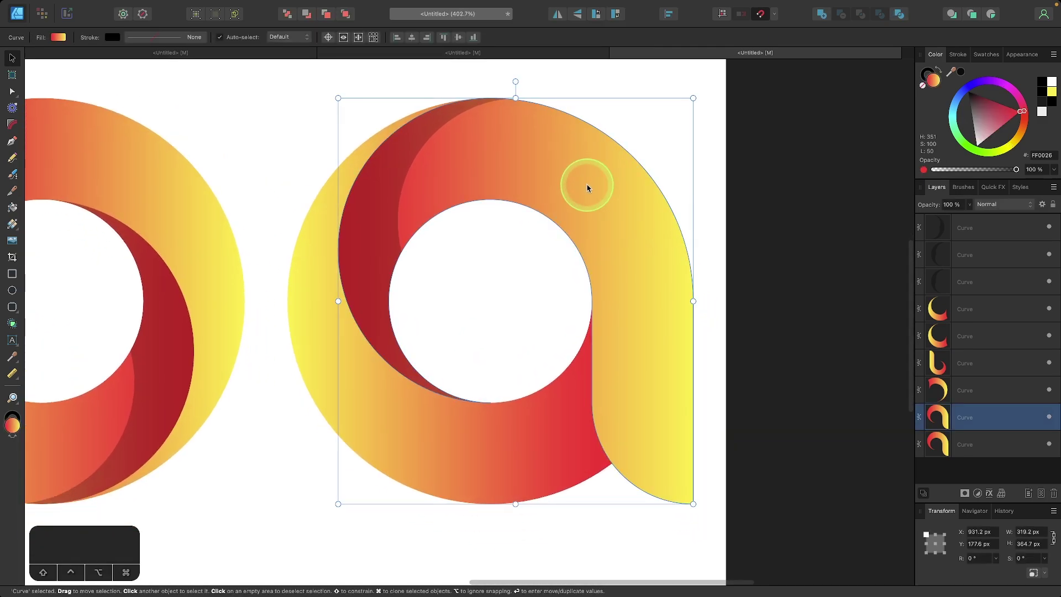
click(17, 93)
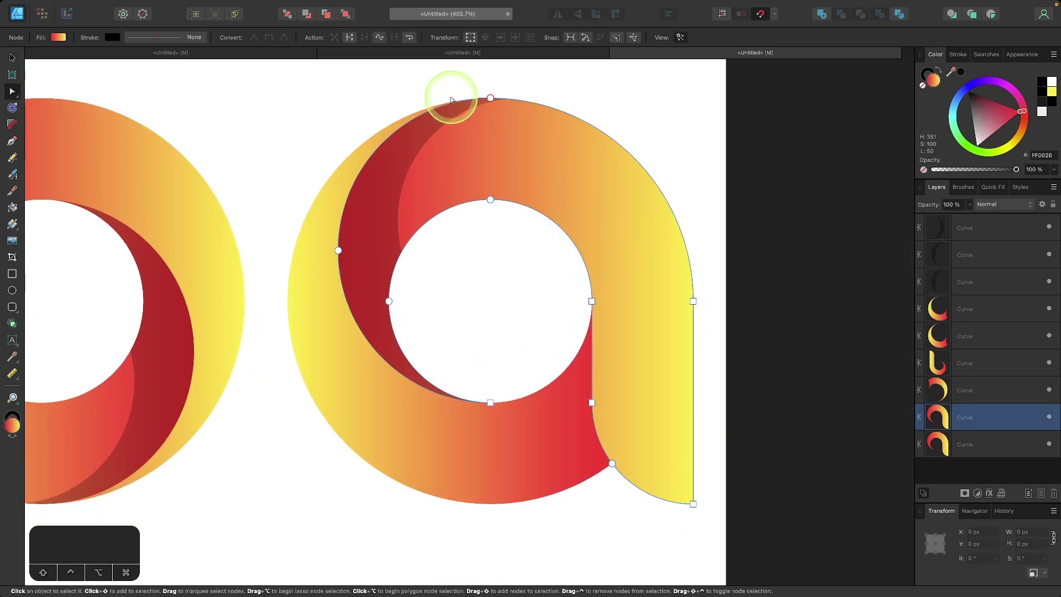
drag(501, 147, 502, 221)
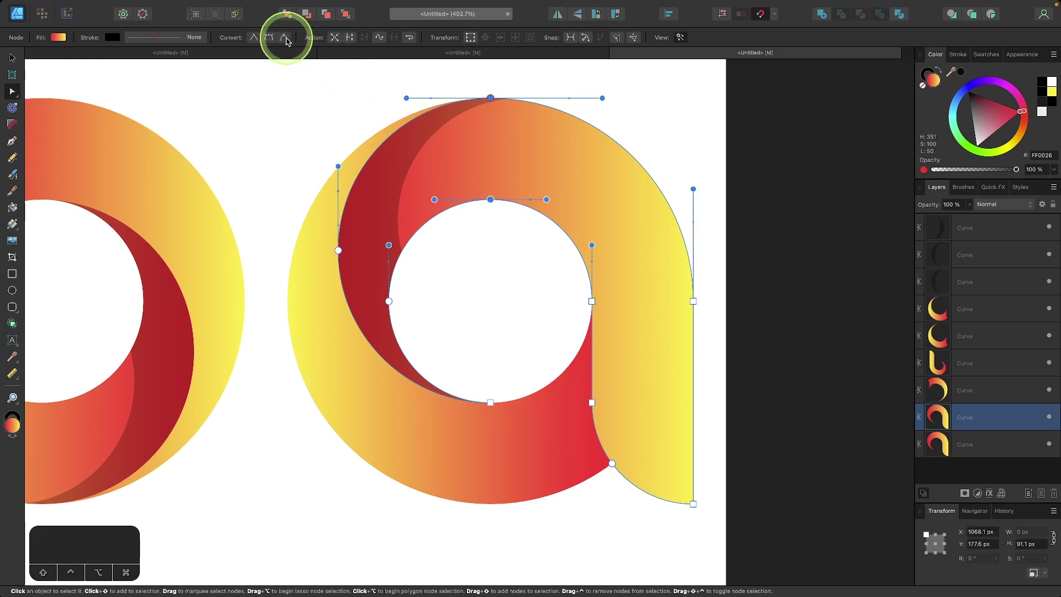
click(350, 38)
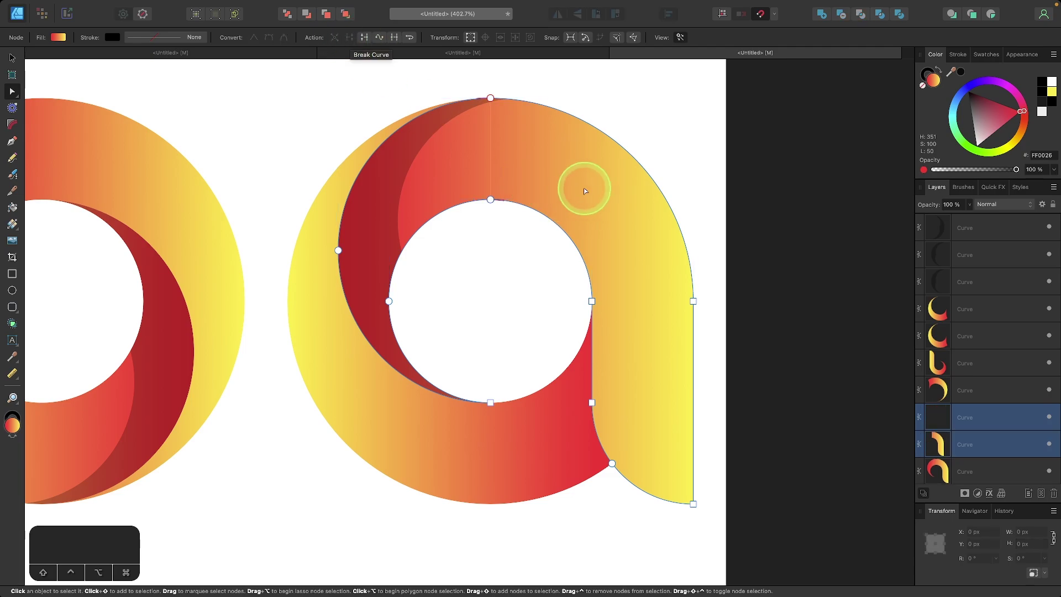
click(13, 57)
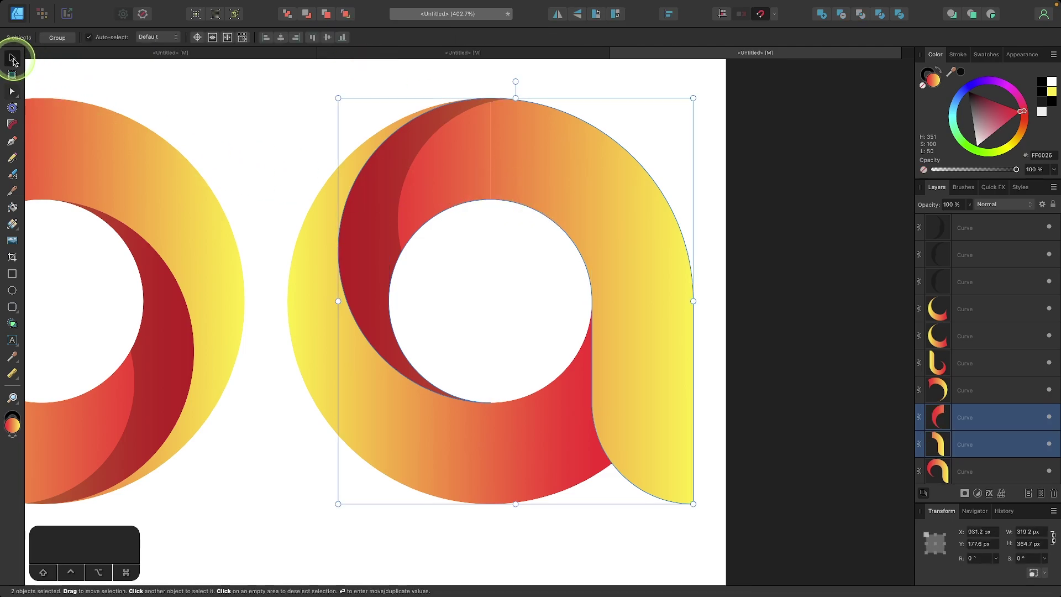
click(211, 92)
click(569, 157)
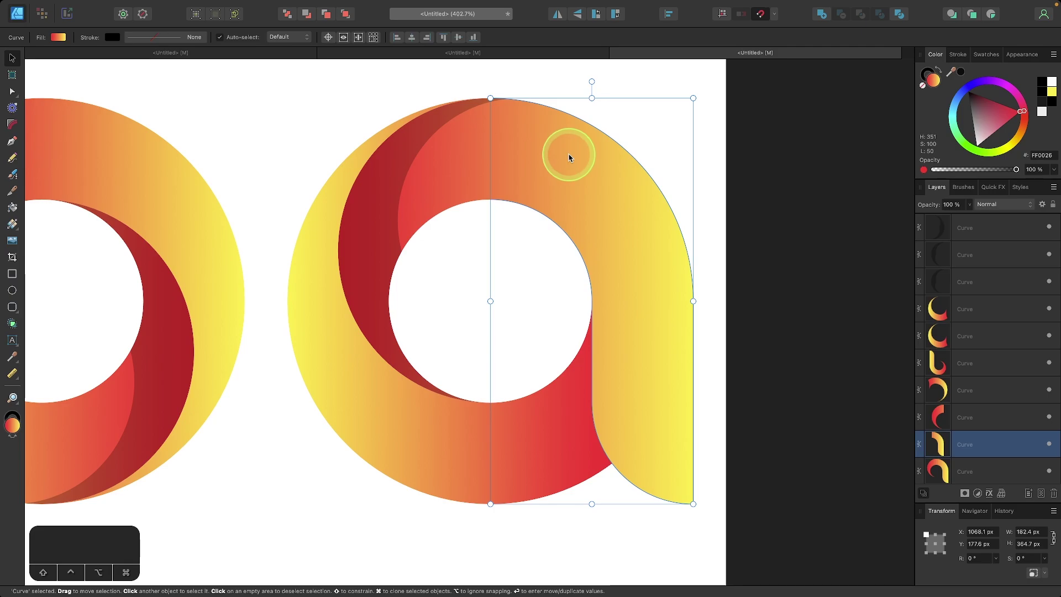
key(Delete)
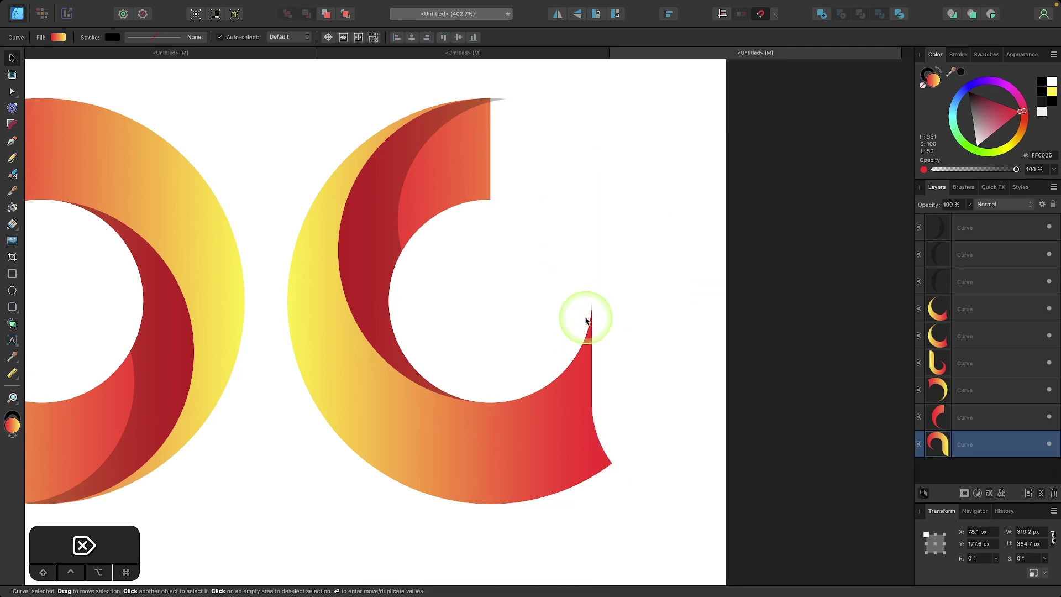
Split the copy's lower orange band at its bottom node and select the red end piece.
click(500, 428)
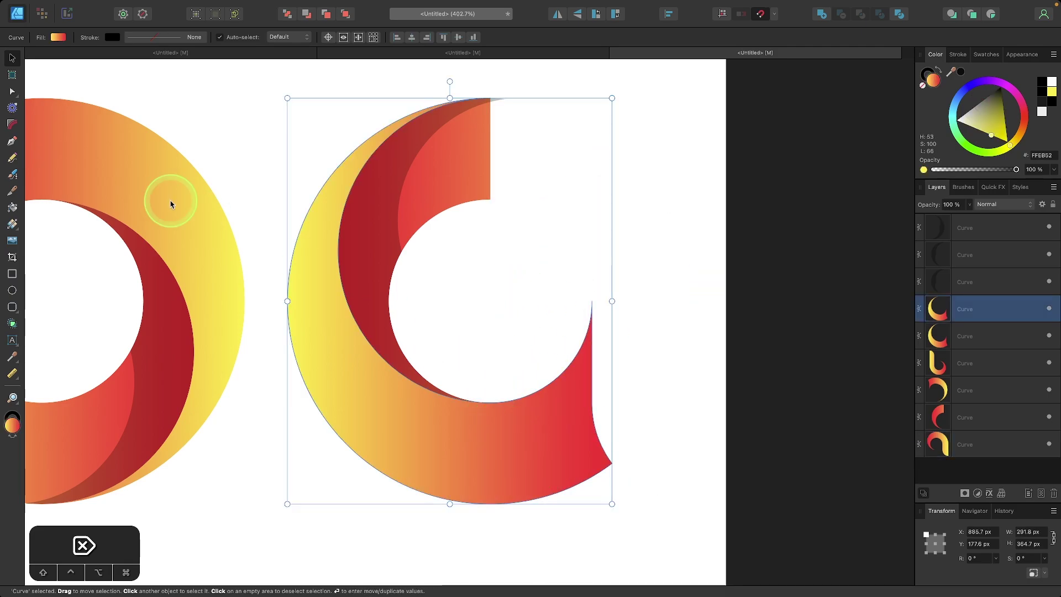
click(12, 91)
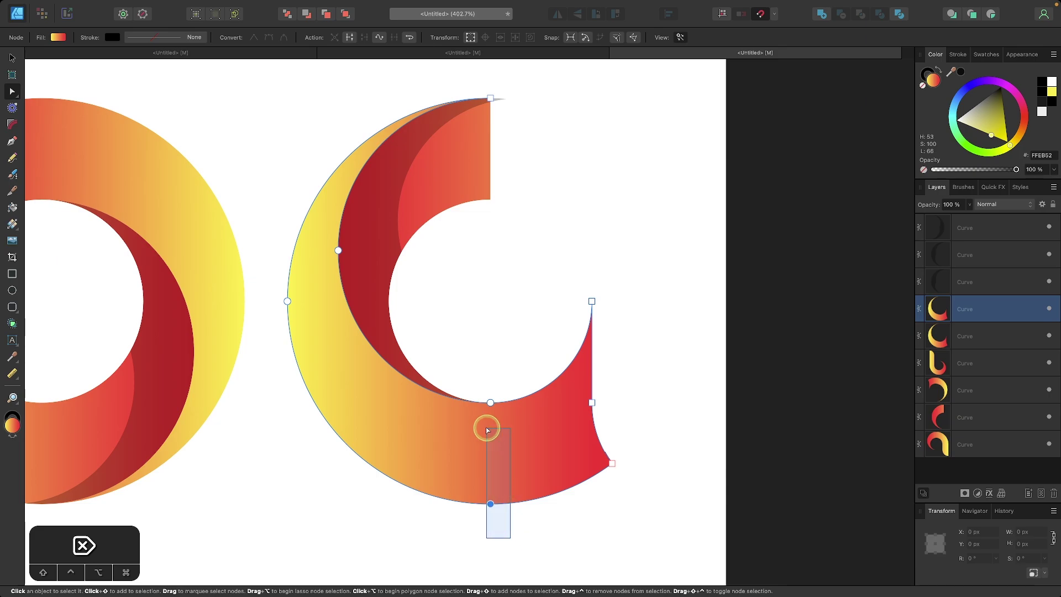
click(352, 38)
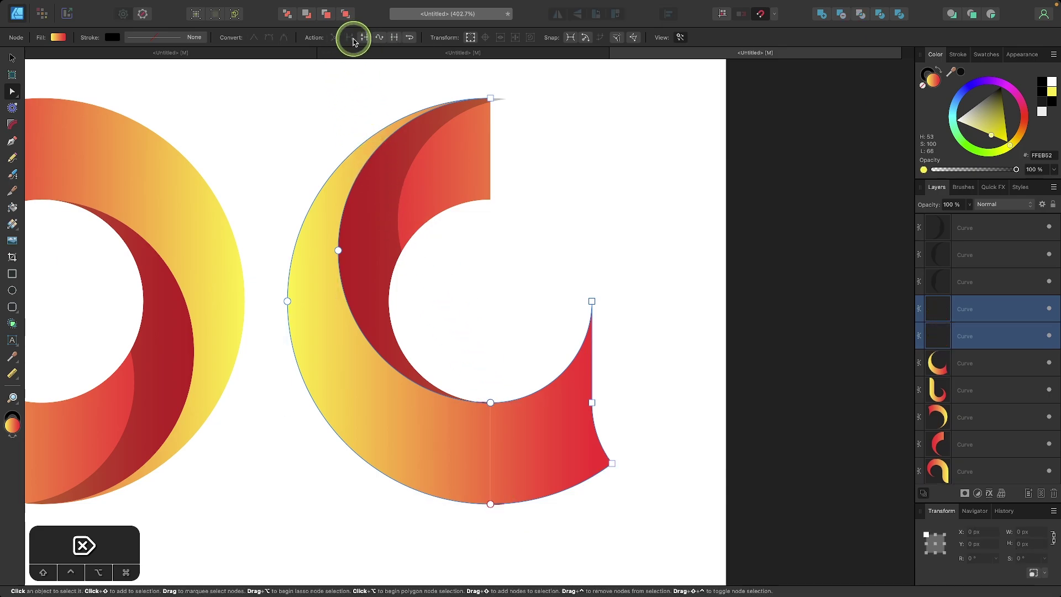
click(12, 57)
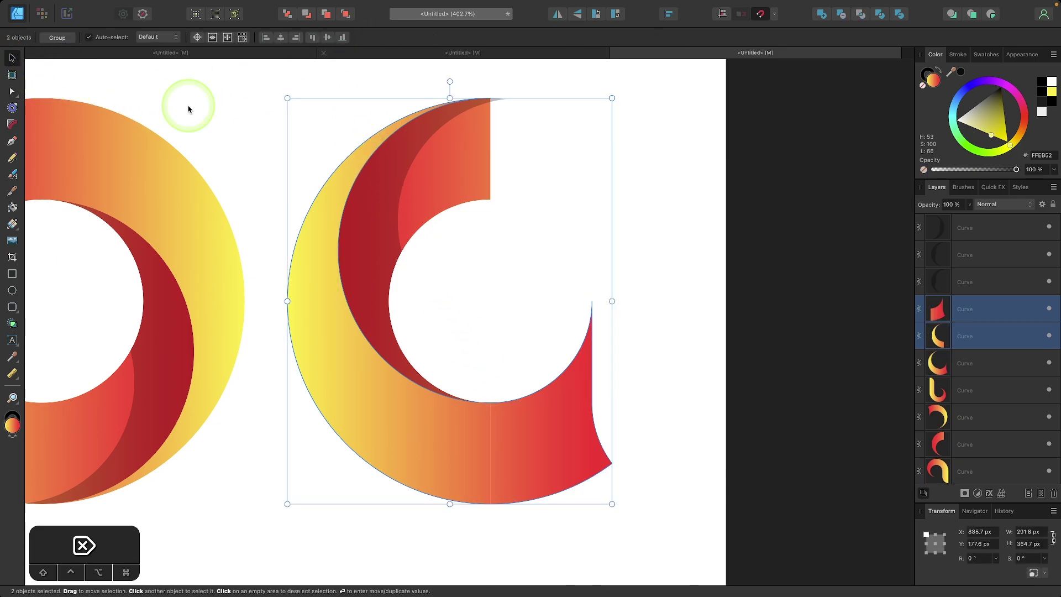
click(593, 307)
click(667, 398)
click(552, 433)
Delete the red end piece and draw a square block at the c's top end, copied to the bottom end.
key(BackSpace)
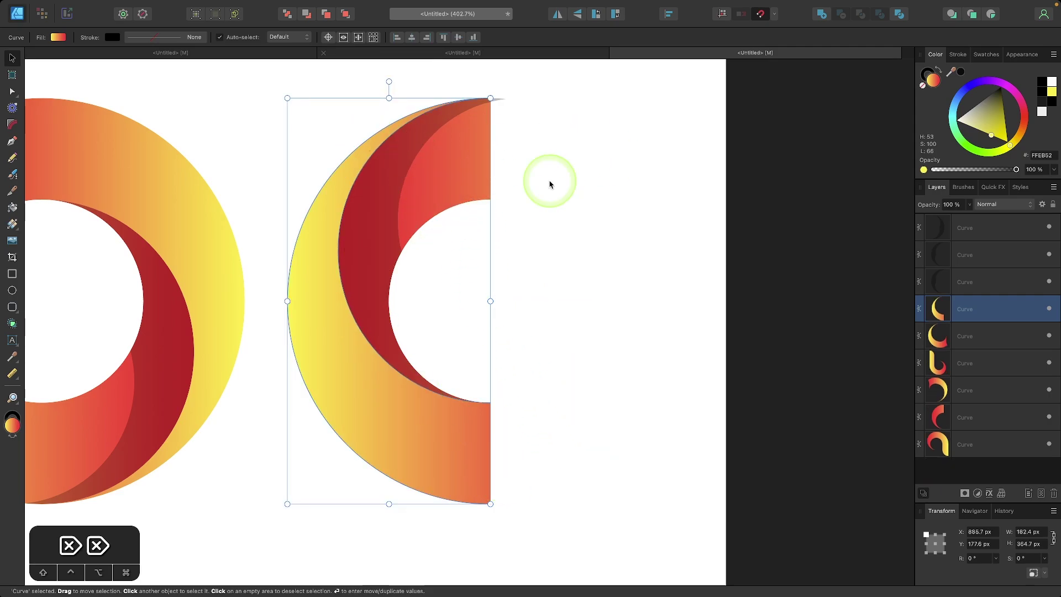
click(592, 253)
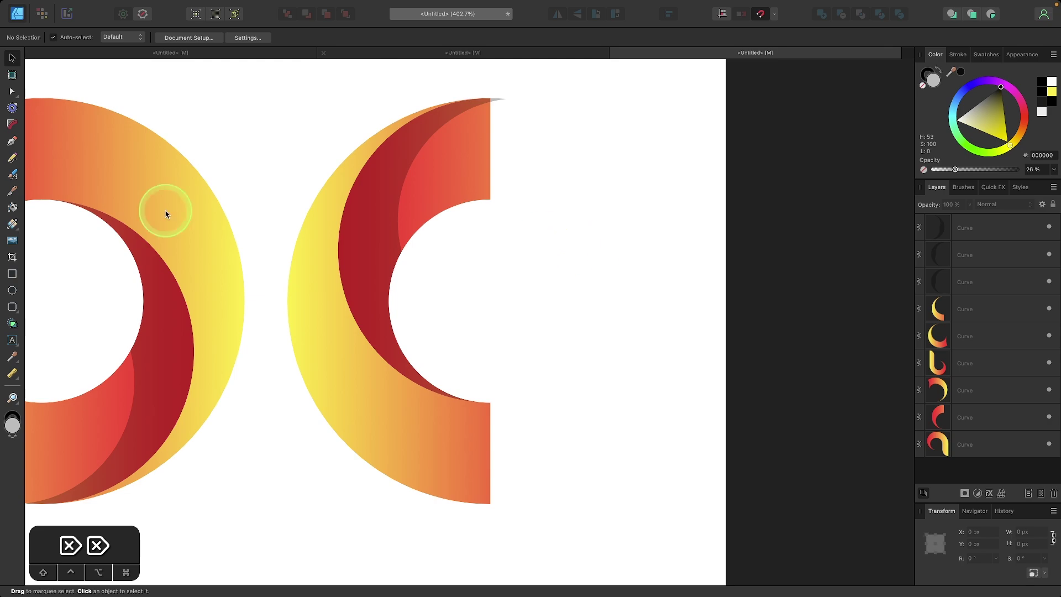
click(13, 273)
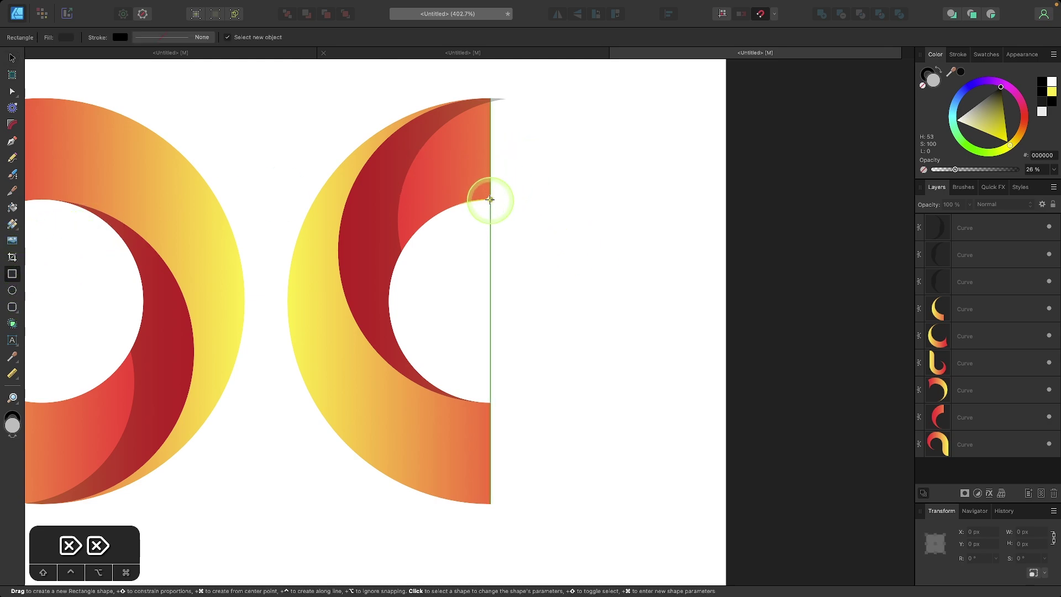
drag(489, 200, 582, 98)
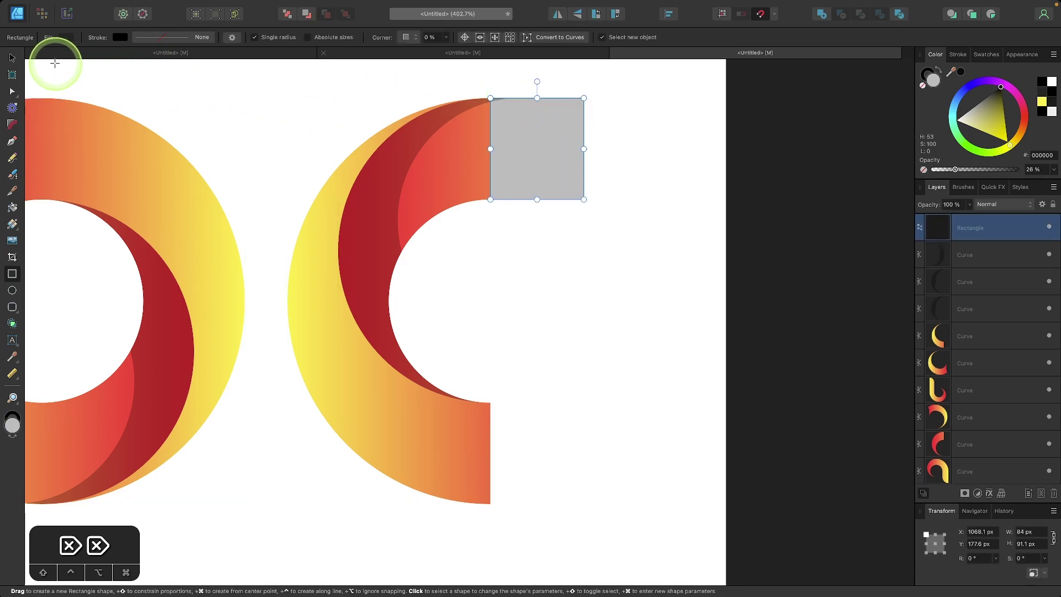
click(11, 59)
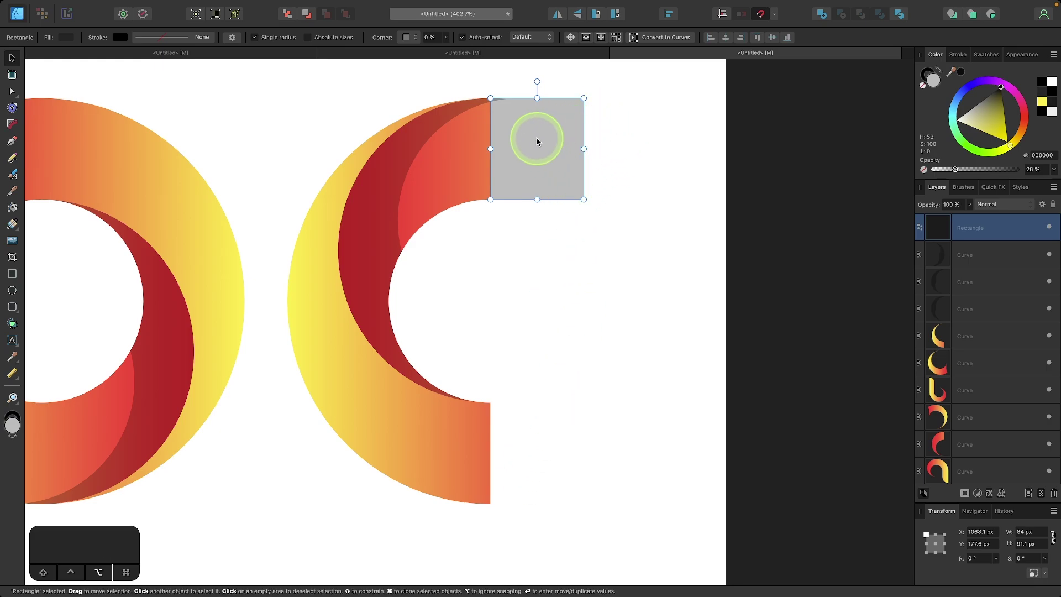
drag(548, 138, 528, 430)
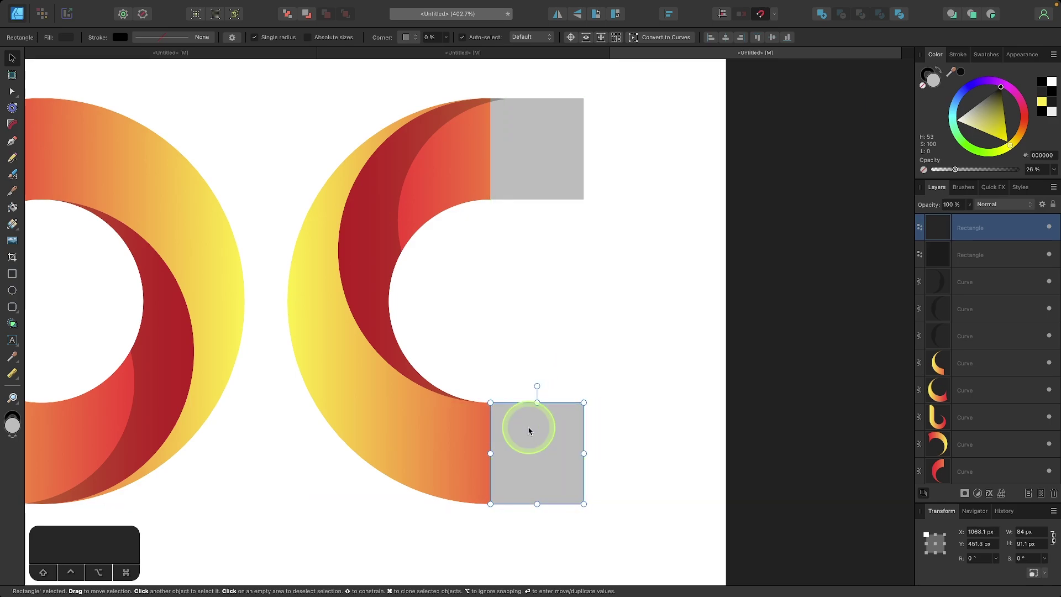
Merge the top block into the red piece and the bottom block into the orange piece using Add.
click(523, 148)
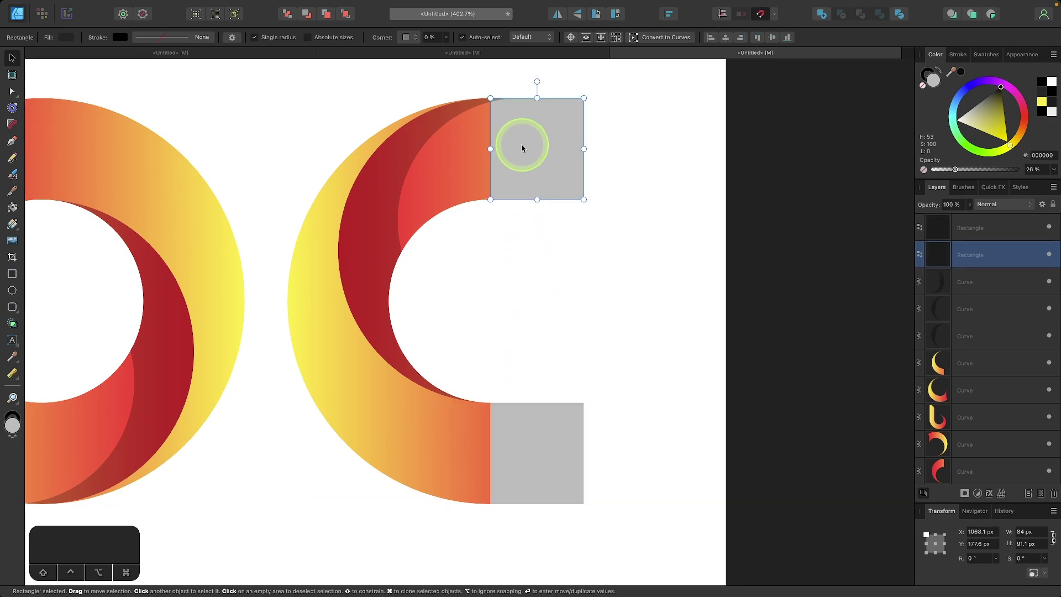
shift+click(471, 164)
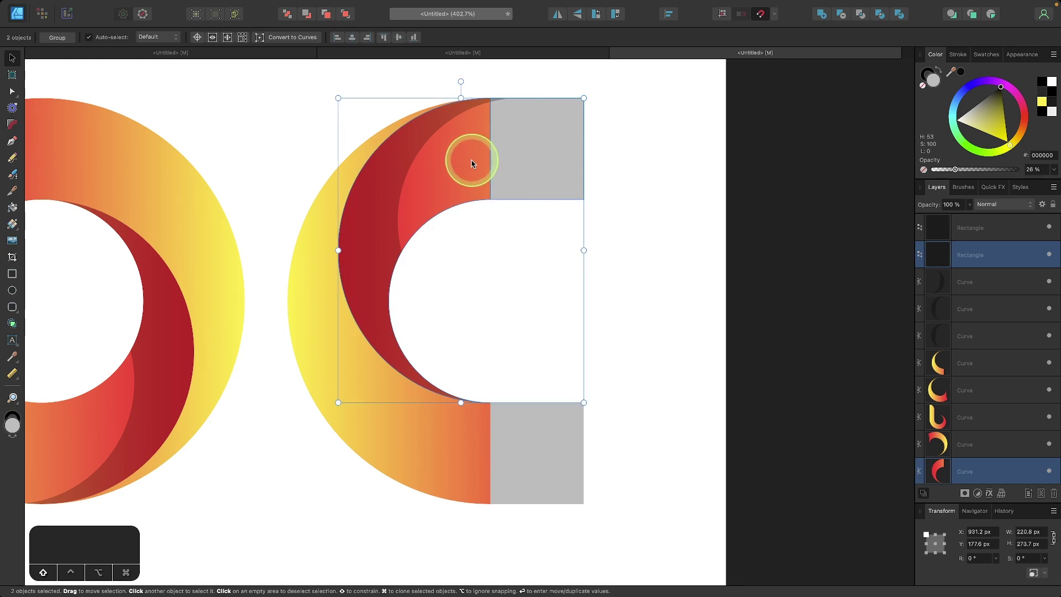
click(822, 17)
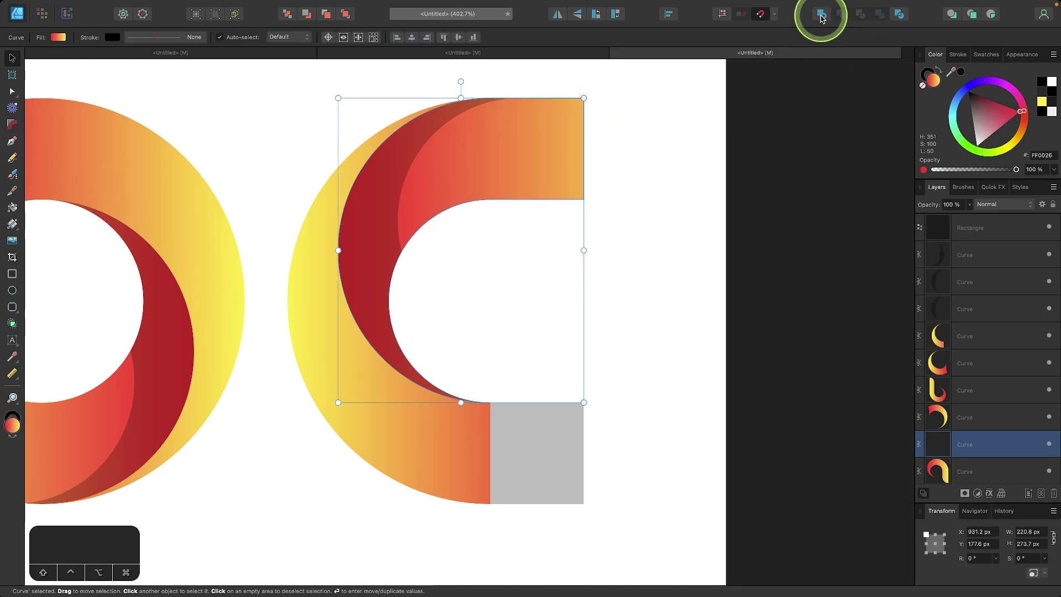
click(562, 449)
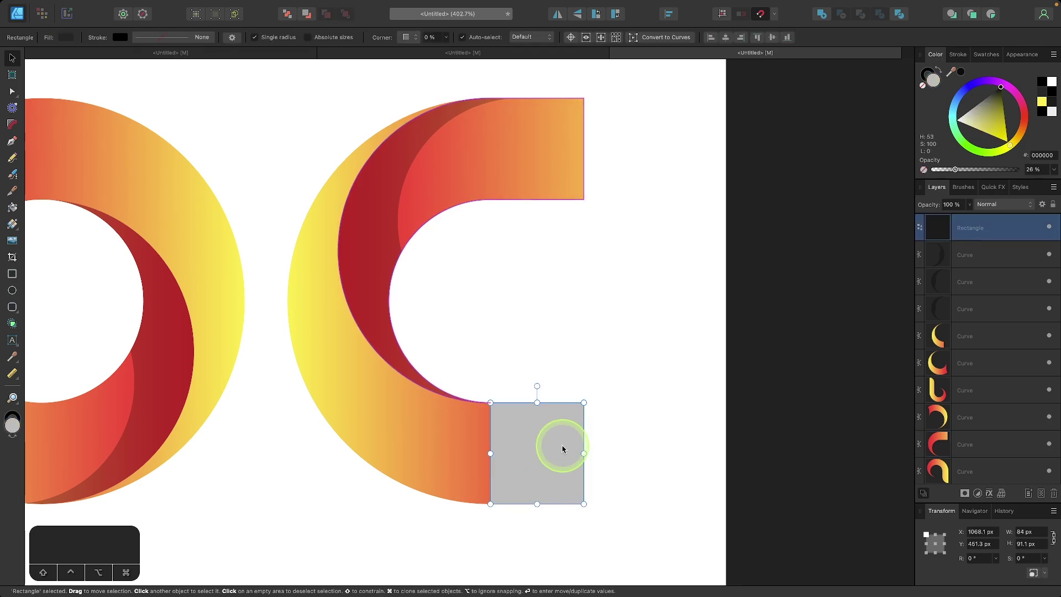
shift+click(418, 439)
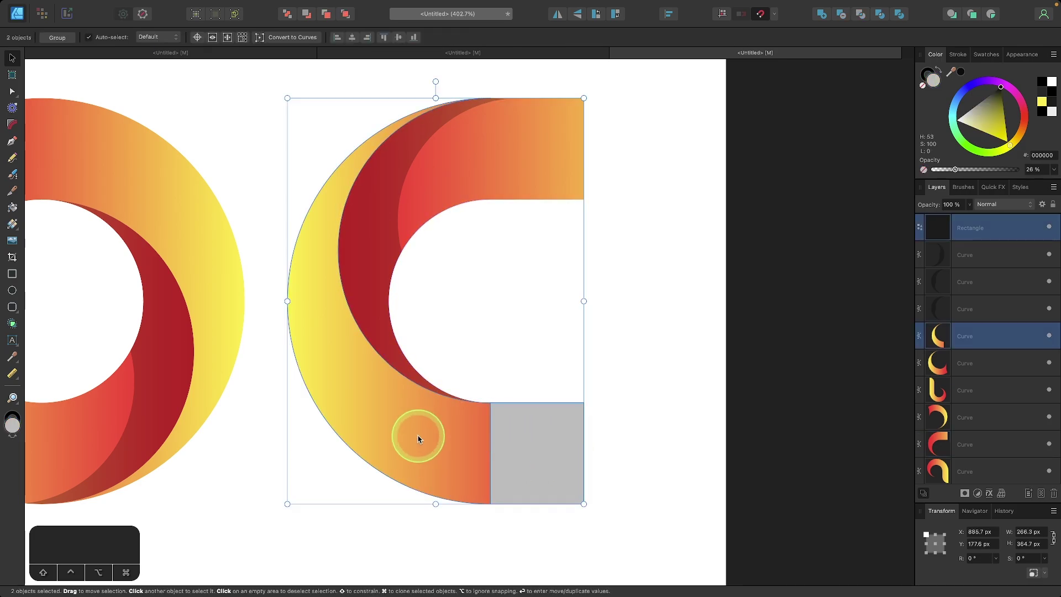
click(820, 14)
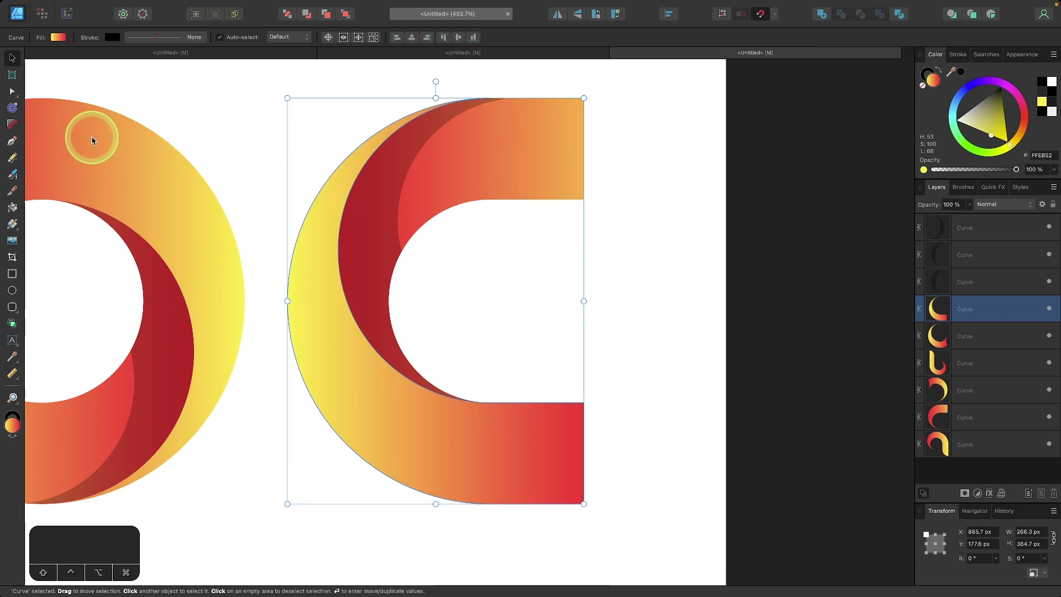
Round the bottom-right corners of both c ends to 84 px and bake the appearance.
click(12, 124)
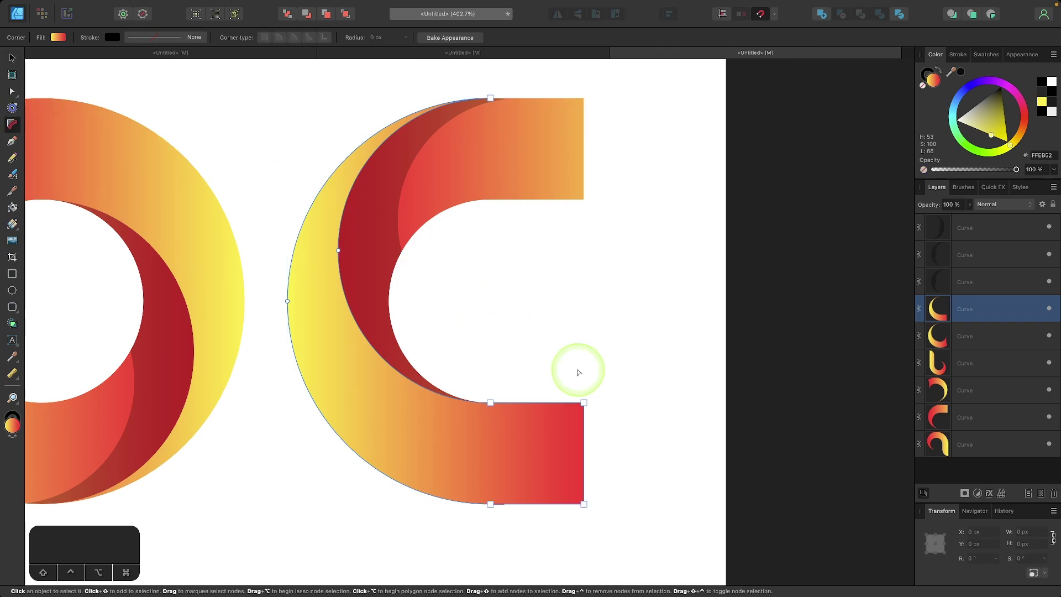
right_click(587, 399)
click(436, 500)
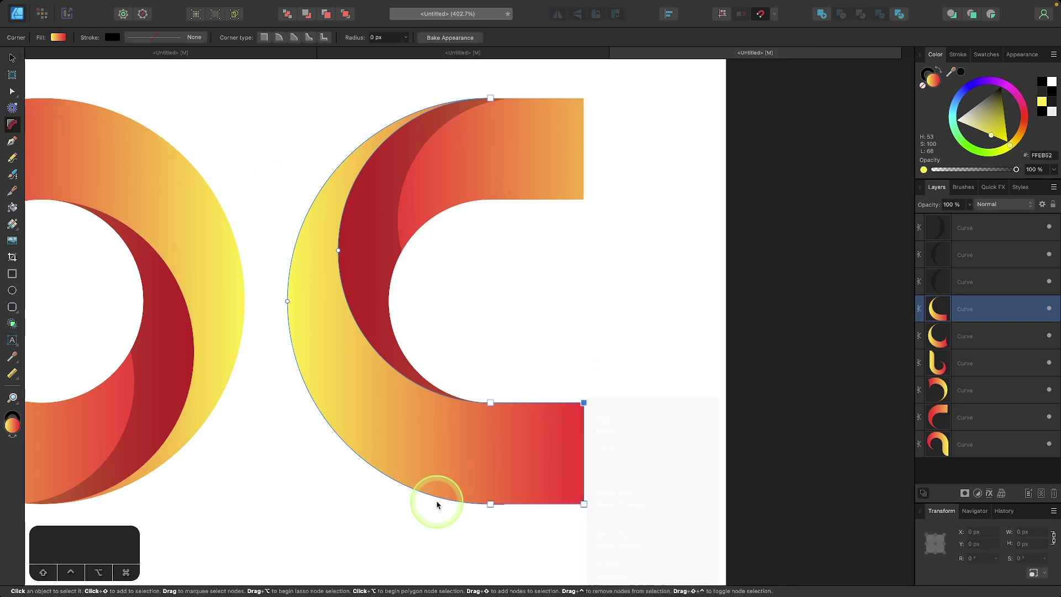
click(584, 401)
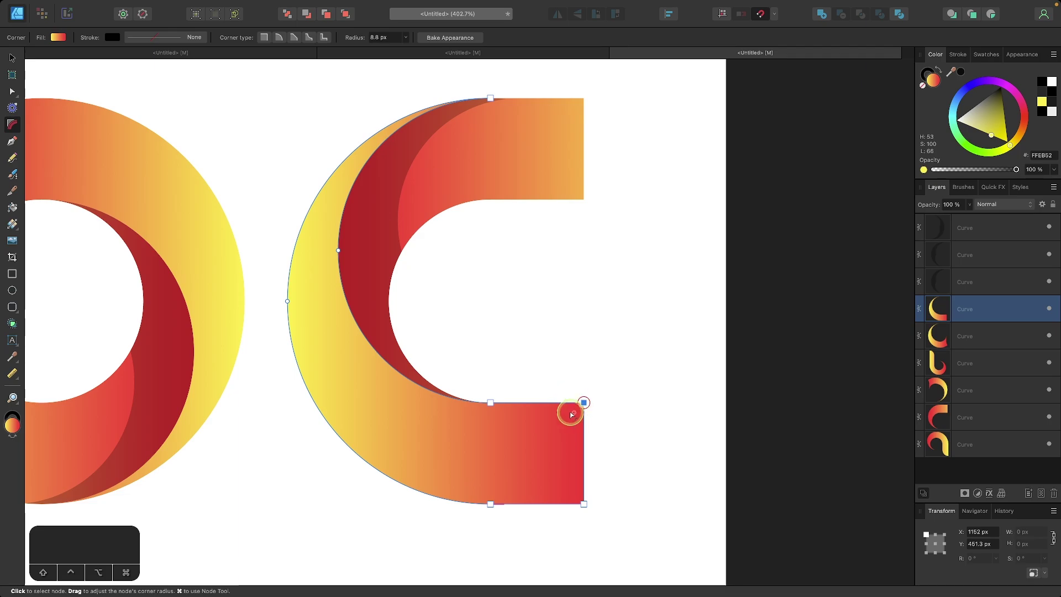
drag(572, 414, 372, 555)
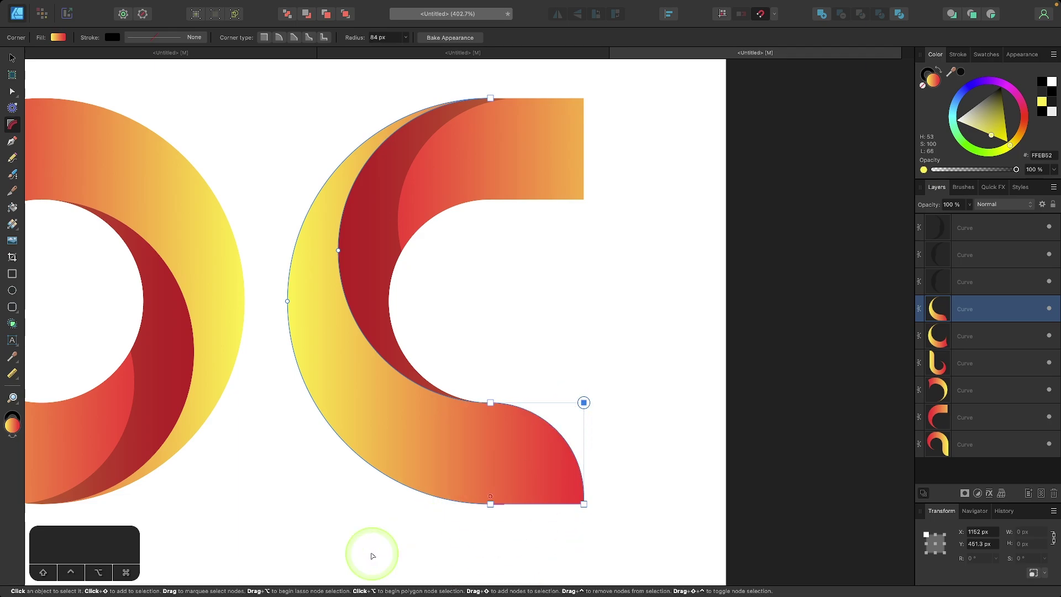
click(562, 160)
click(583, 200)
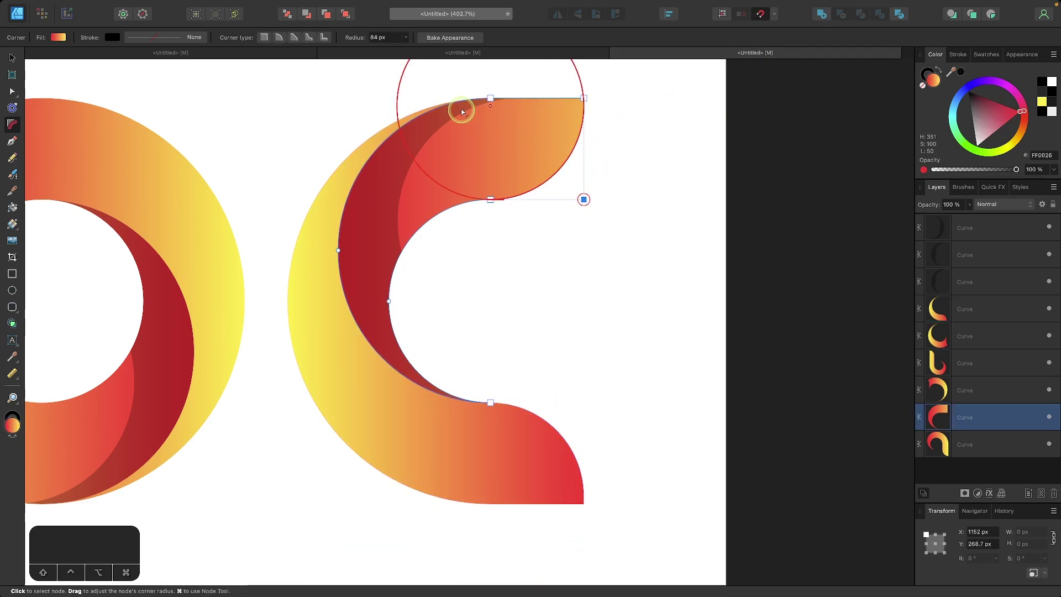
click(446, 38)
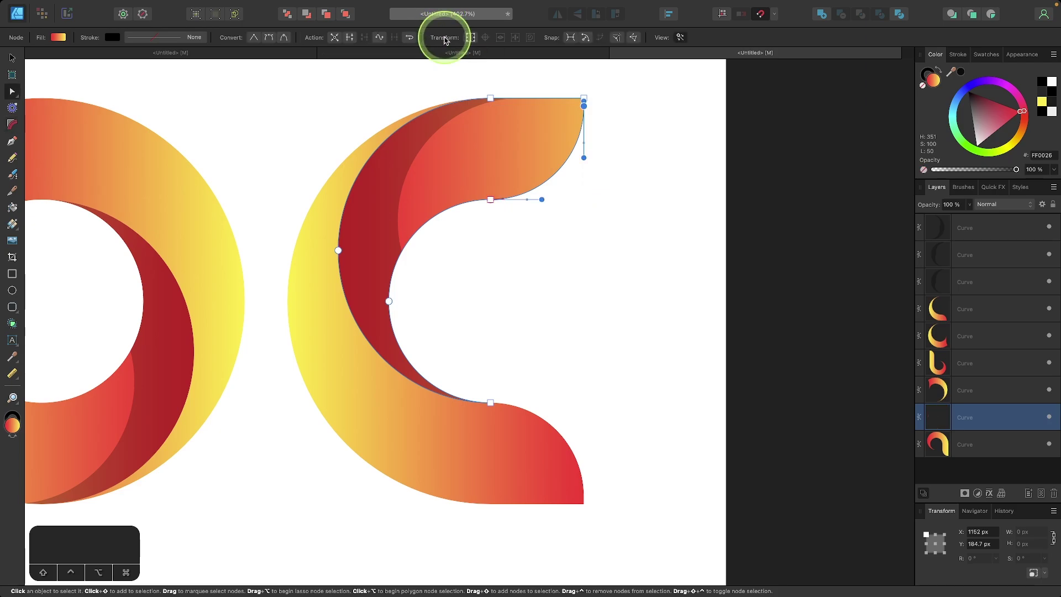
Convert the c's rounded lower piece to curves from the Layer menu.
click(537, 463)
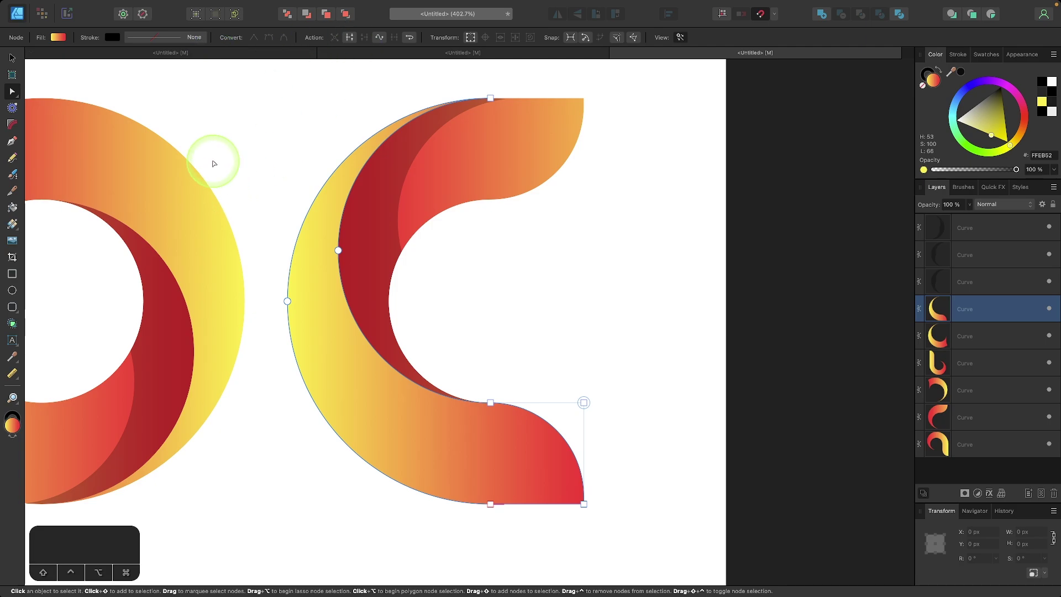
mouse_move(222, 3)
click(189, 6)
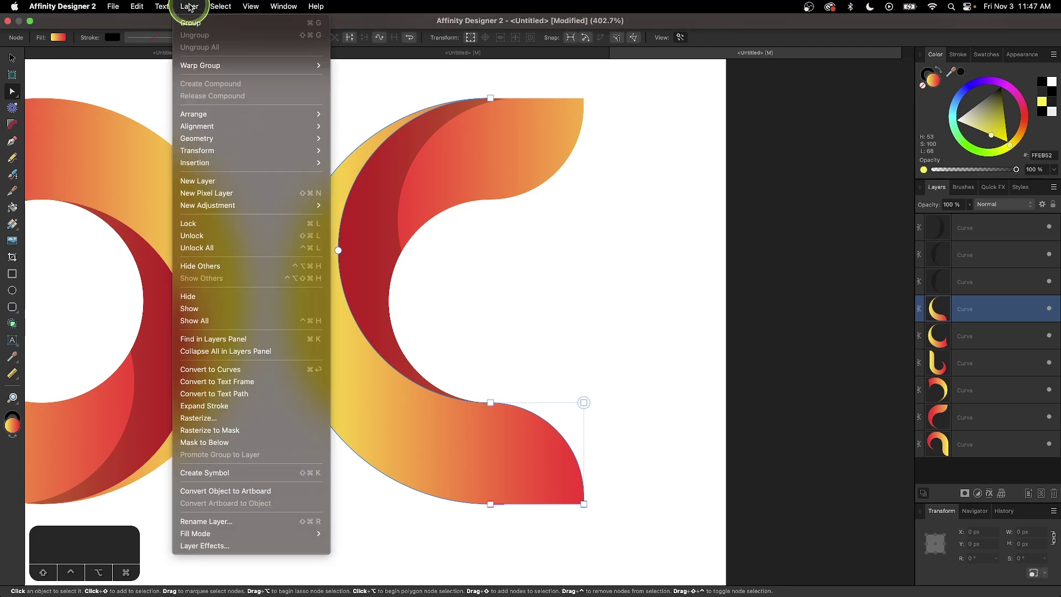
click(247, 369)
scroll(610, 315, down, 5)
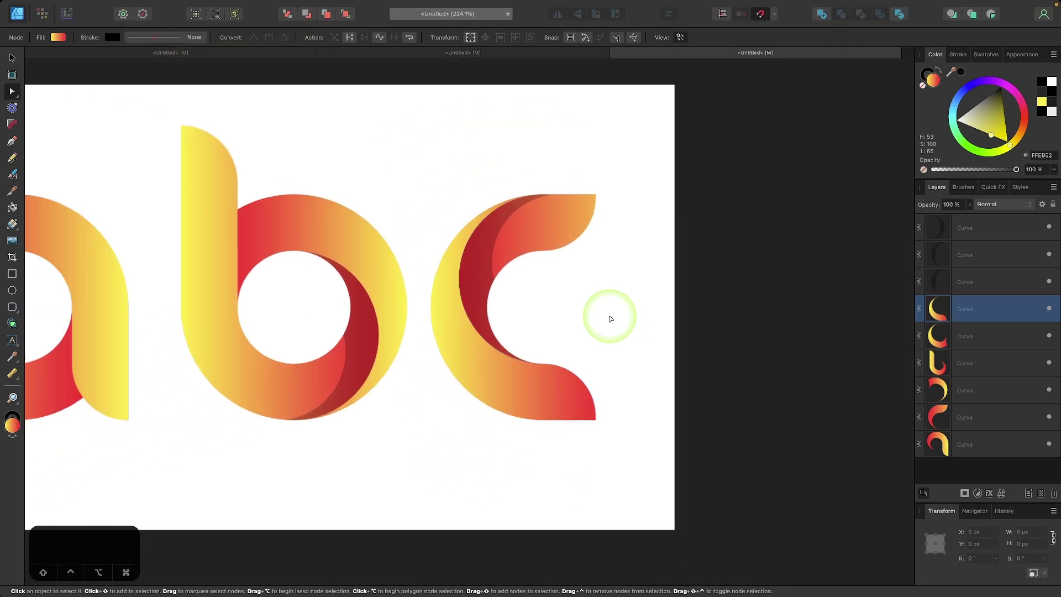
Scale all pieces of the a, b and c down proportionally.
scroll(610, 315, down, 2)
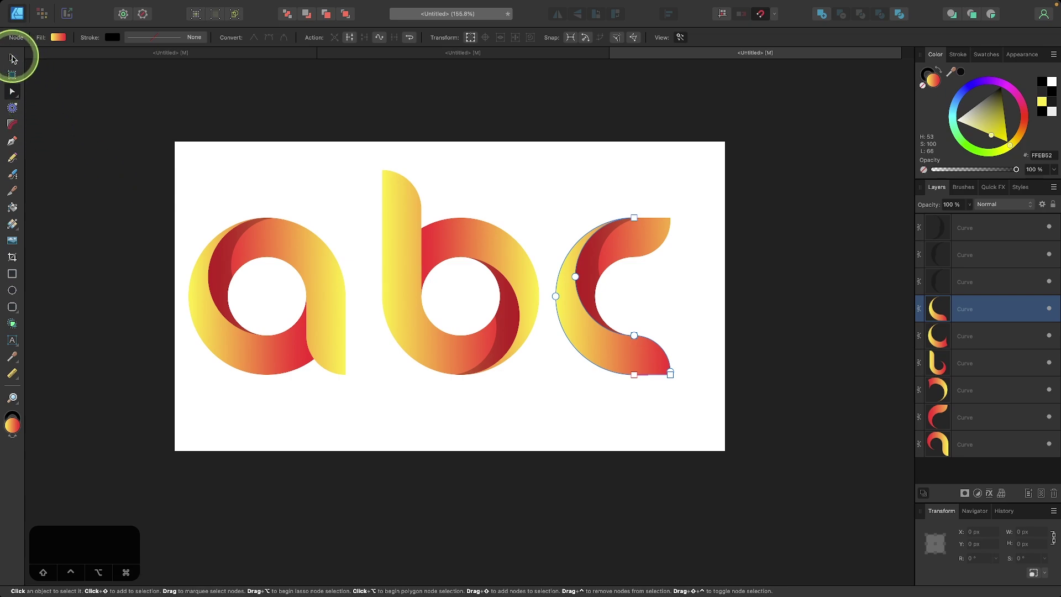
click(13, 57)
drag(762, 405, 148, 141)
drag(670, 273, 472, 289)
click(403, 457)
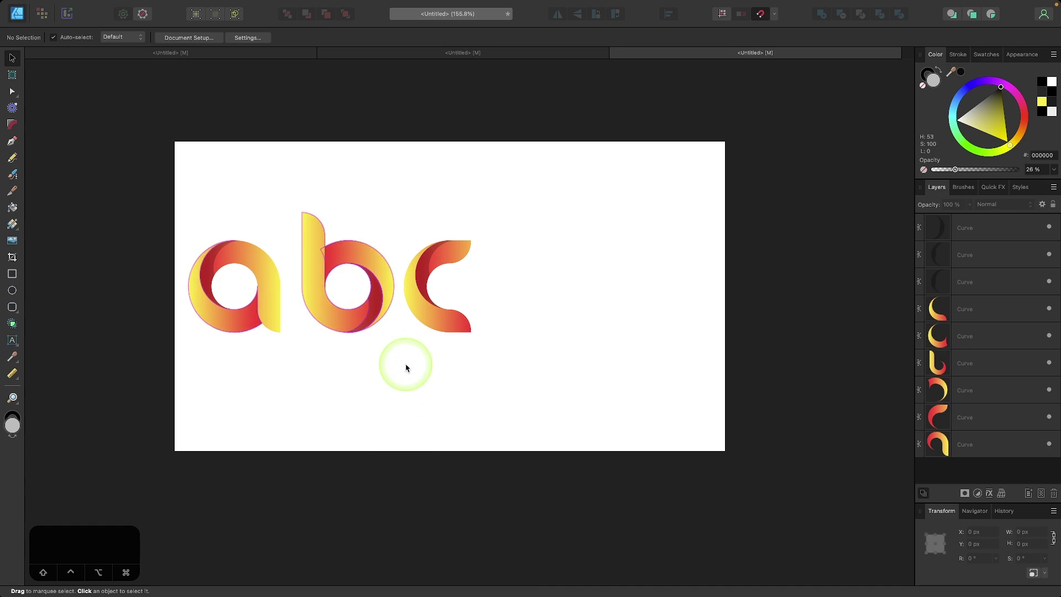
Place a copy of the 'b' right of the 'c' and flip it horizontally into a 'd'.
drag(407, 366, 279, 186)
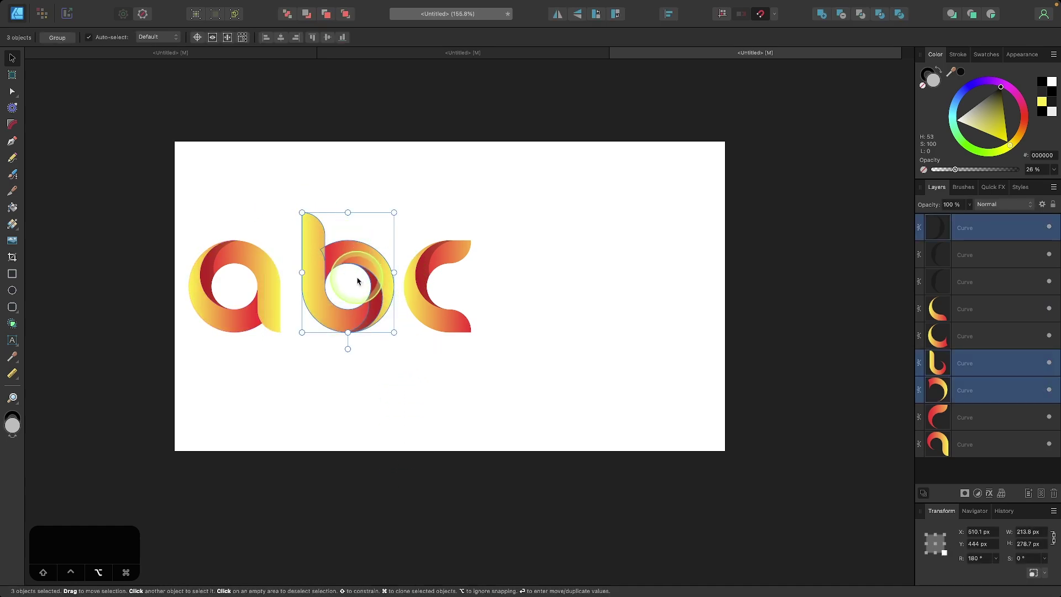
mouse_move(328, 272)
mouse_down()
mouse_move(547, 271)
mouse_move(525, 272)
mouse_up()
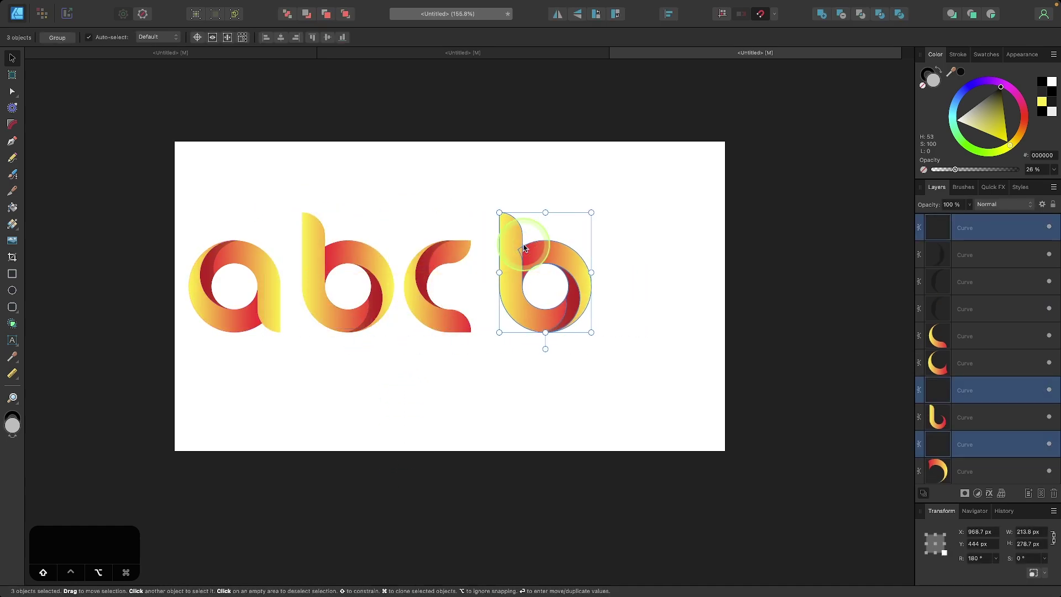
click(559, 16)
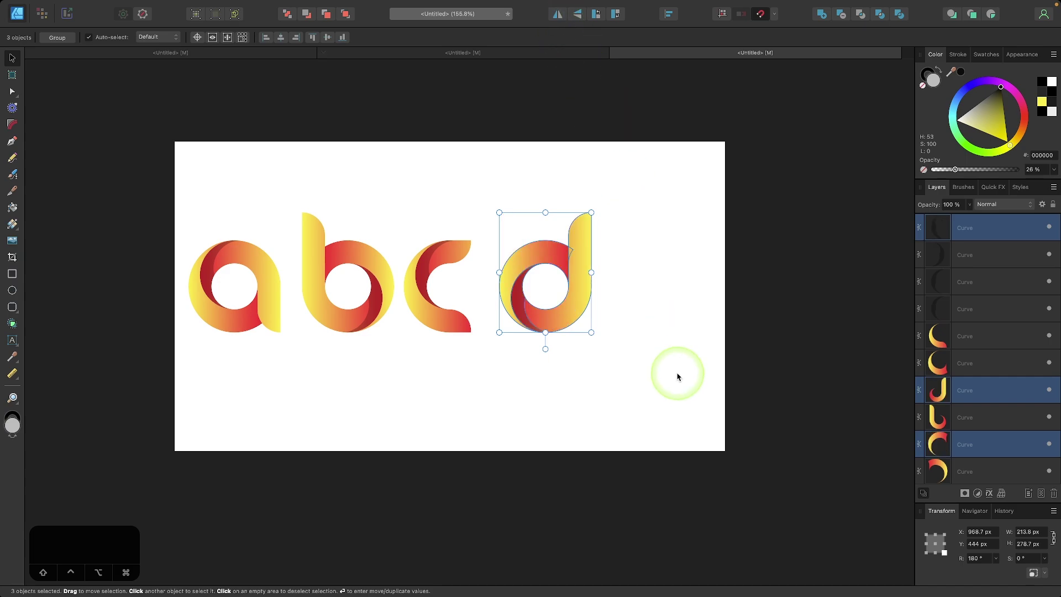
click(675, 372)
scroll(419, 331, up, 3)
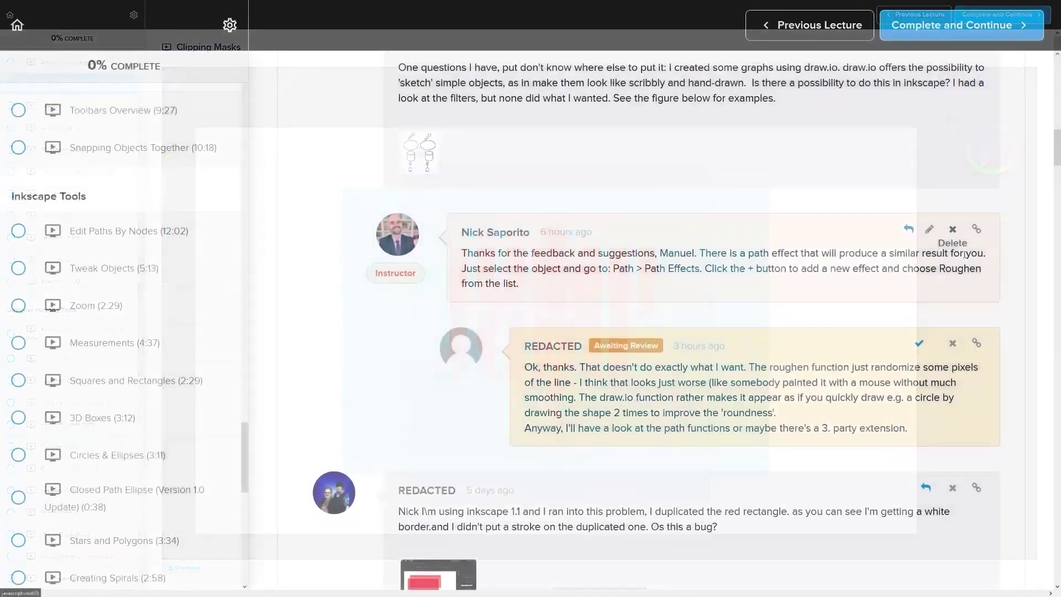
Scroll down the course page toward the Clipping Masks lecture.
scroll(965, 258, down, 8)
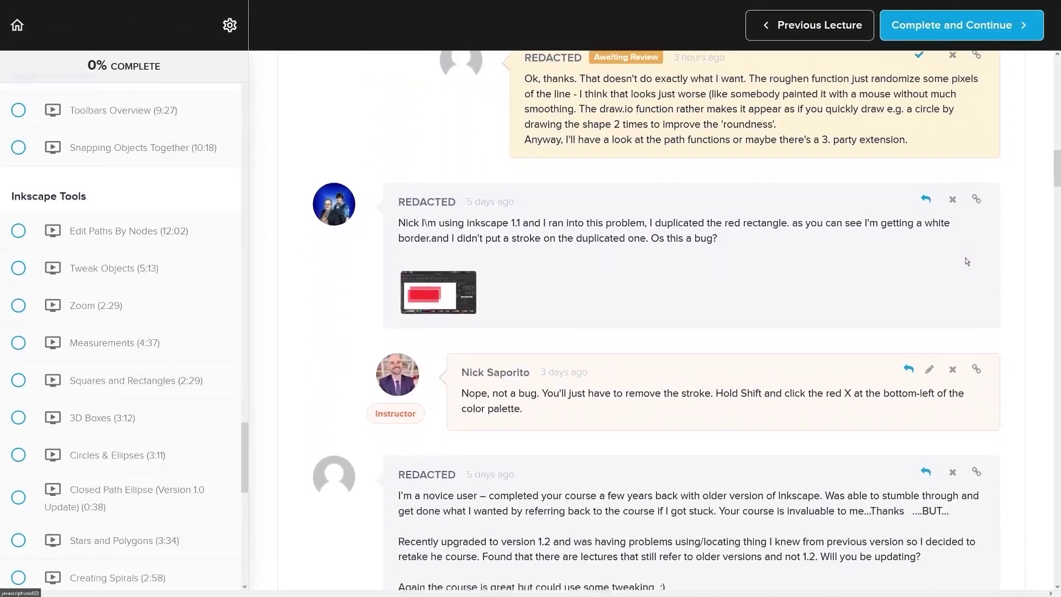
scroll(989, 251, down, 10)
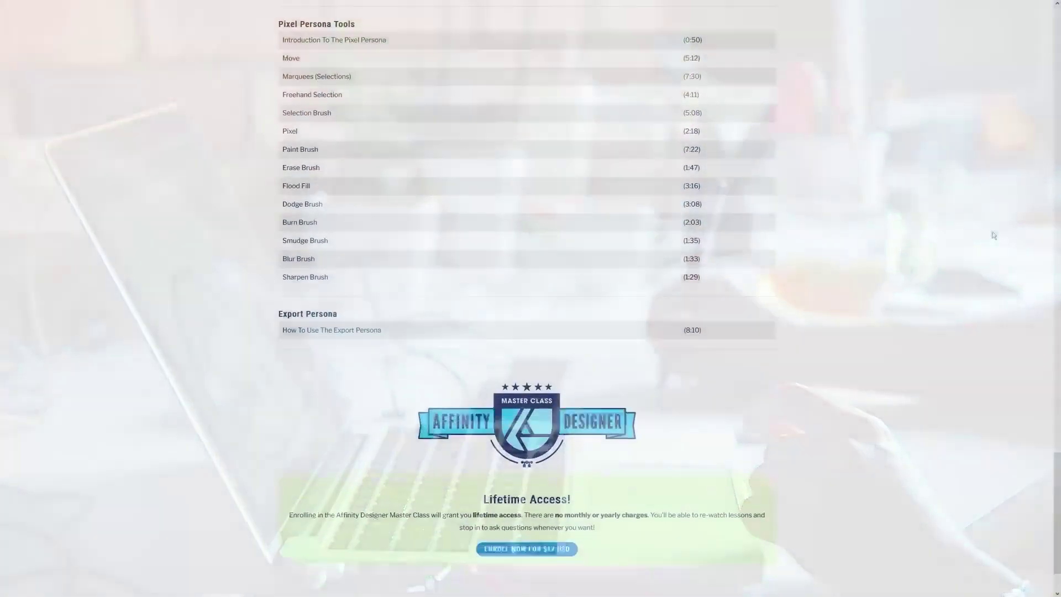
scroll(993, 235, down, 2)
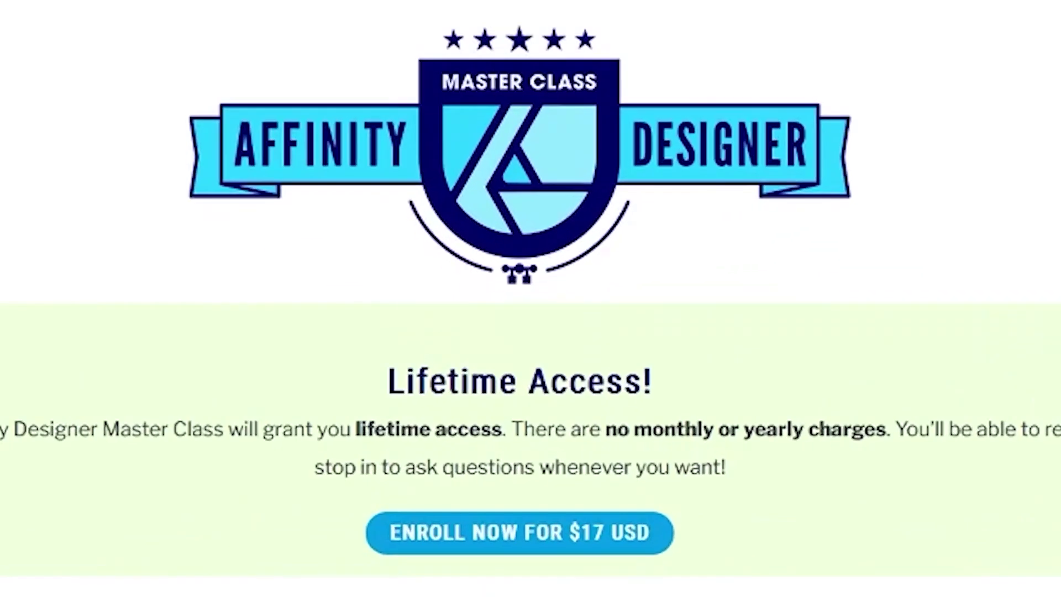